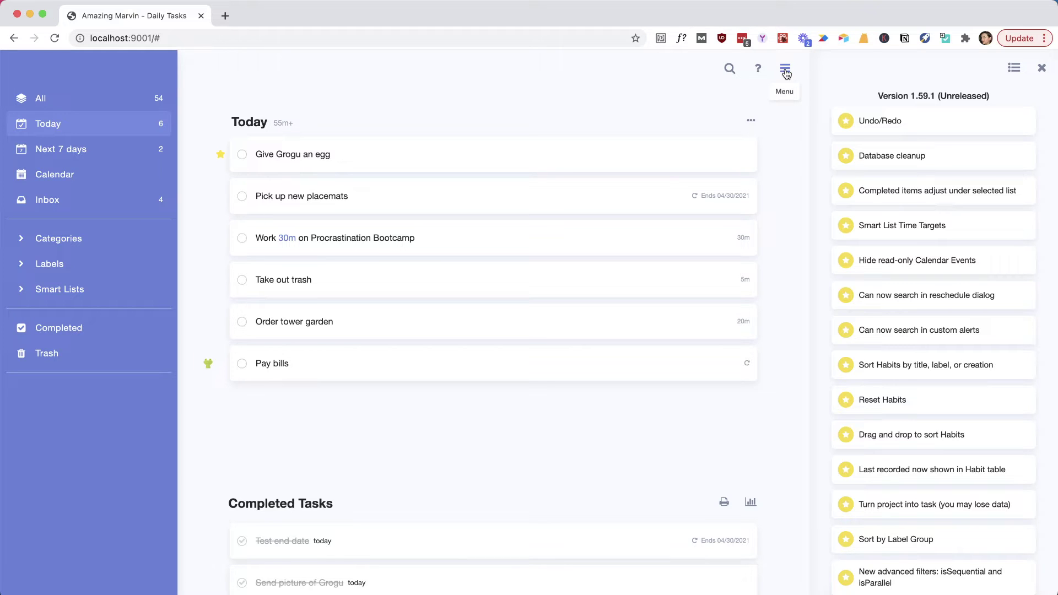
# Look at the database clean-up feature in settings, then return to Today
pyautogui.click(786, 70)
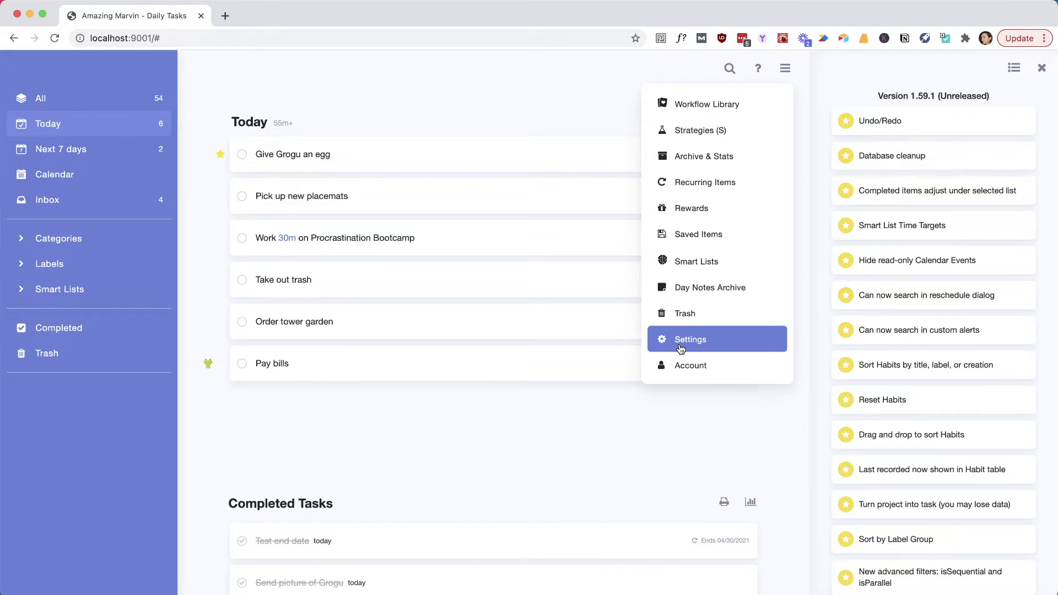
pyautogui.click(681, 347)
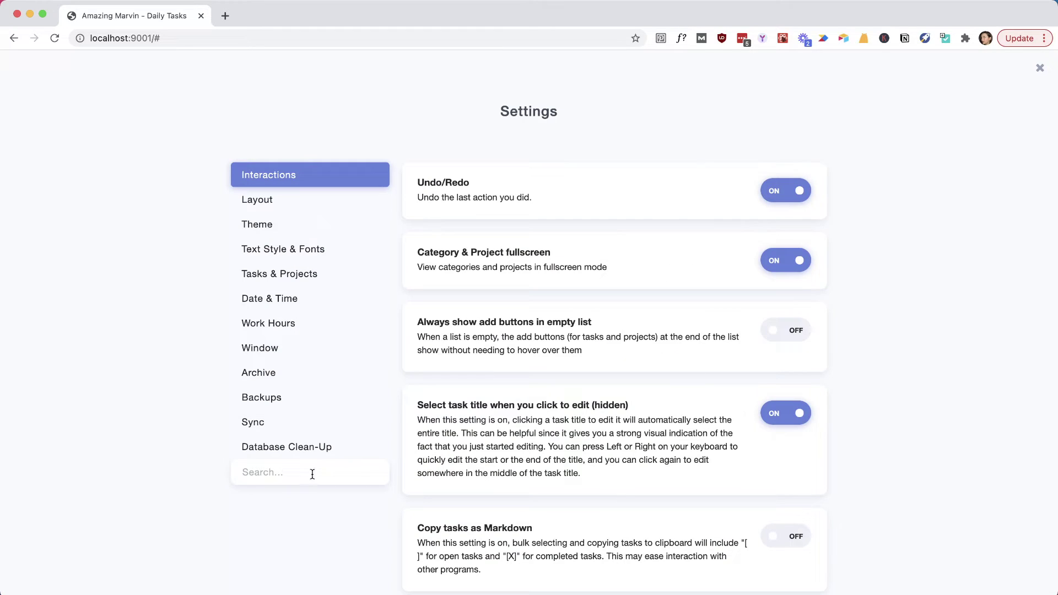
pyautogui.click(276, 450)
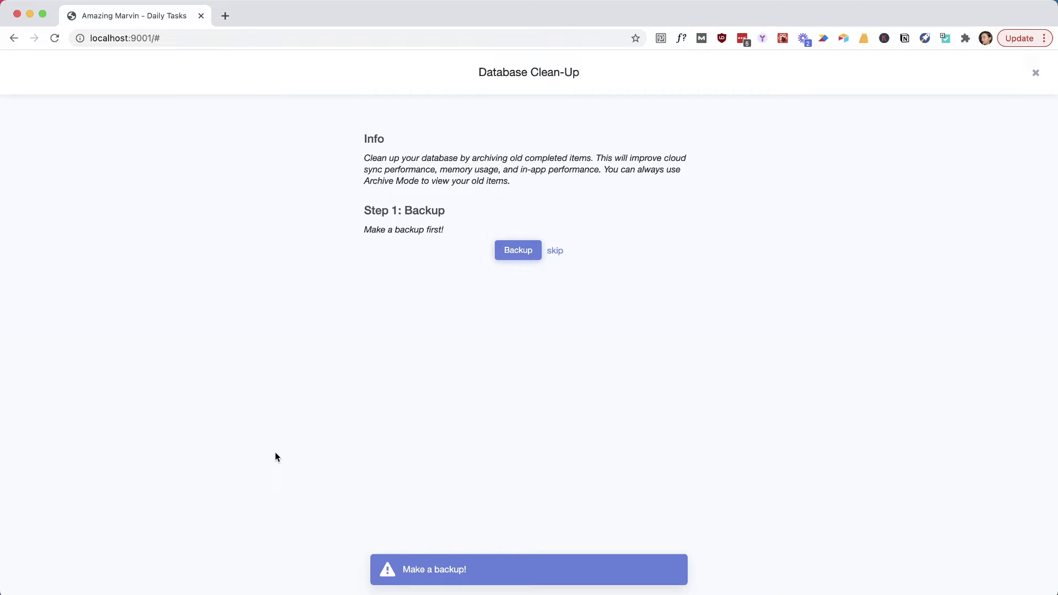
pyautogui.click(1035, 74)
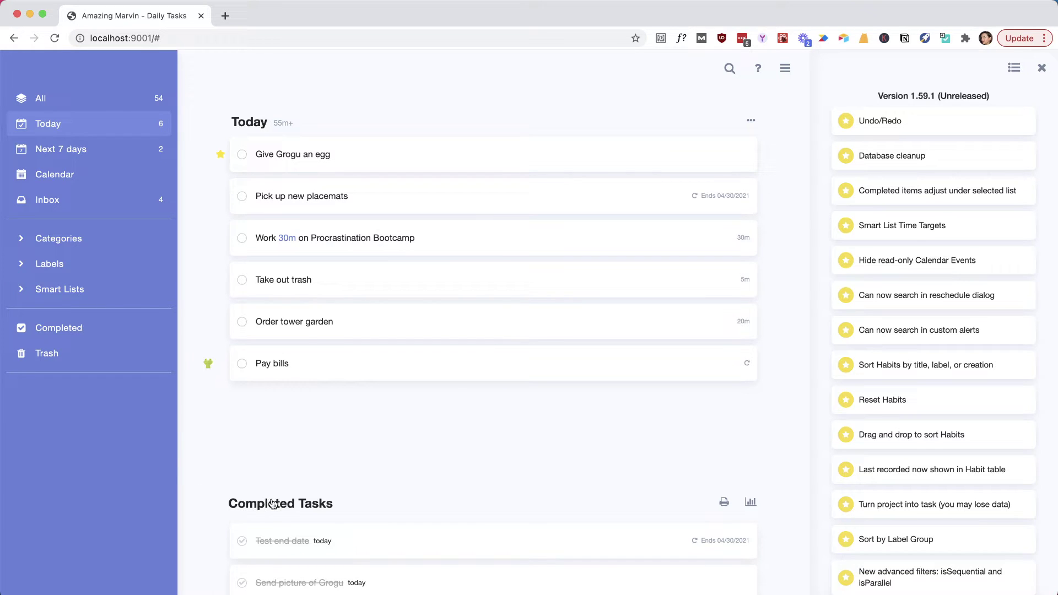
# Expand Categories in the sidebar and open the Work category
pyautogui.scroll(-4, 233, 409)
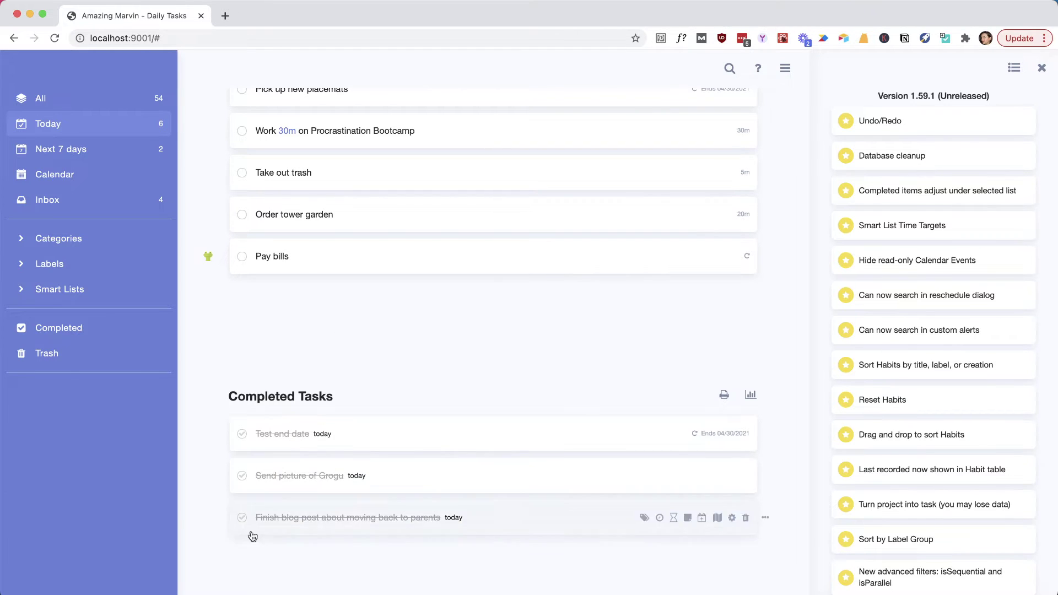
pyautogui.click(47, 238)
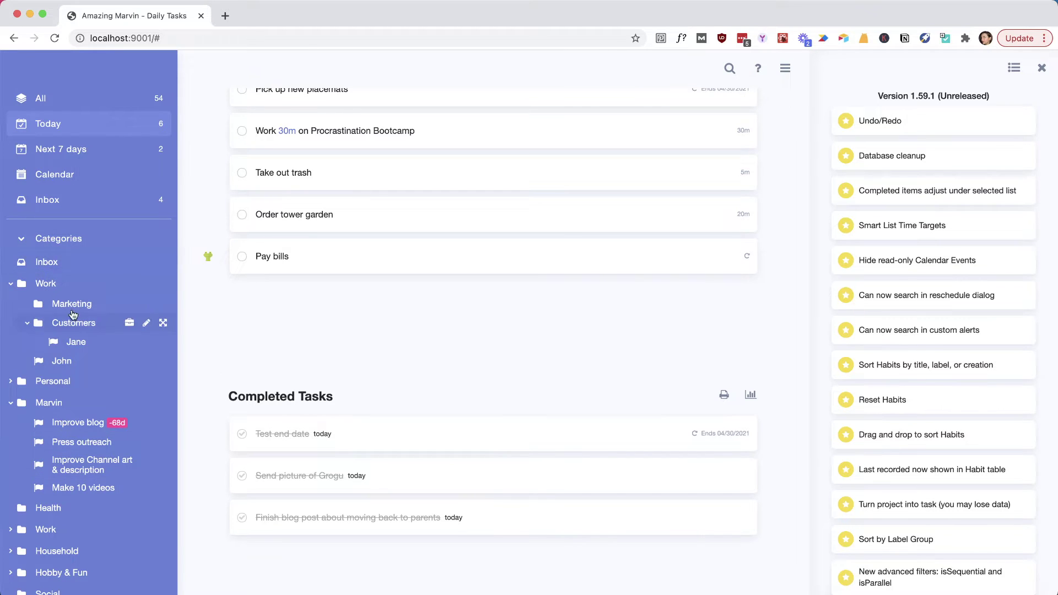
pyautogui.scroll(-3, 78, 457)
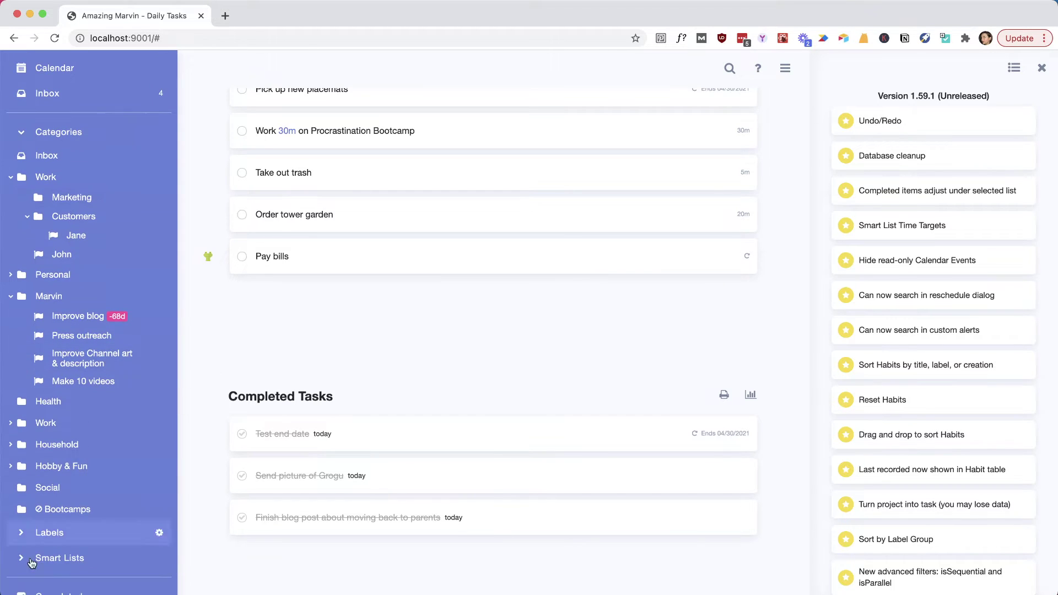
pyautogui.click(47, 185)
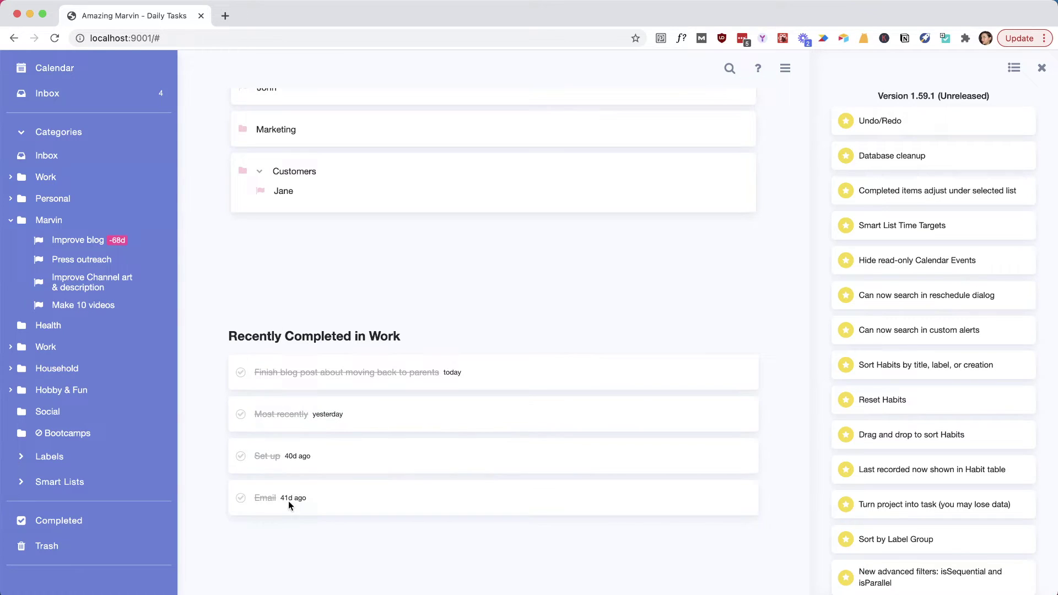
pyautogui.moveTo(334, 420)
# Collapse the Marvin category and search Strategies for 'target'
pyautogui.click(11, 221)
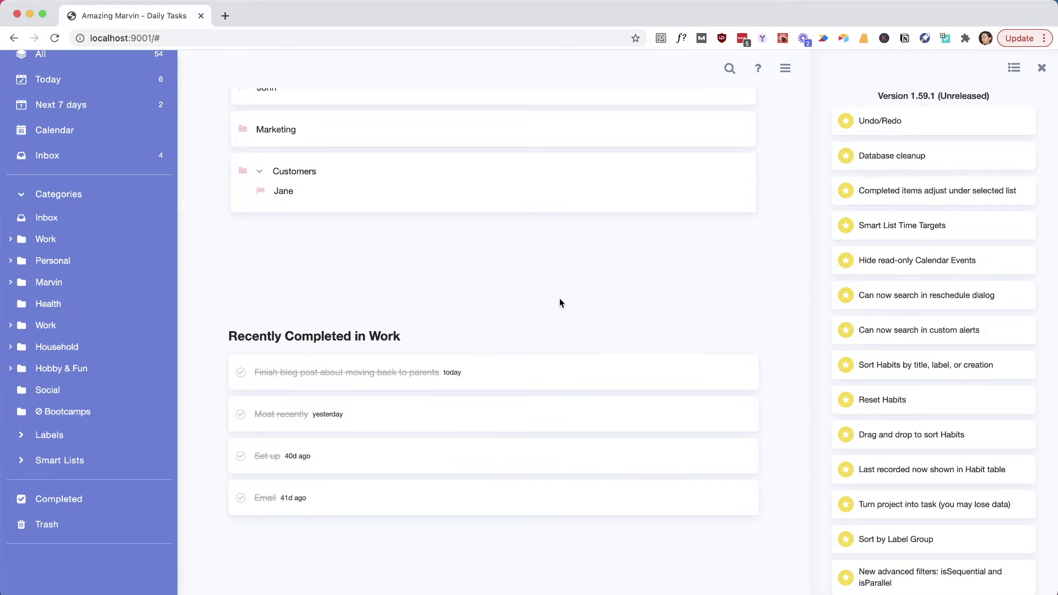
pyautogui.hotkey('alt', 's')
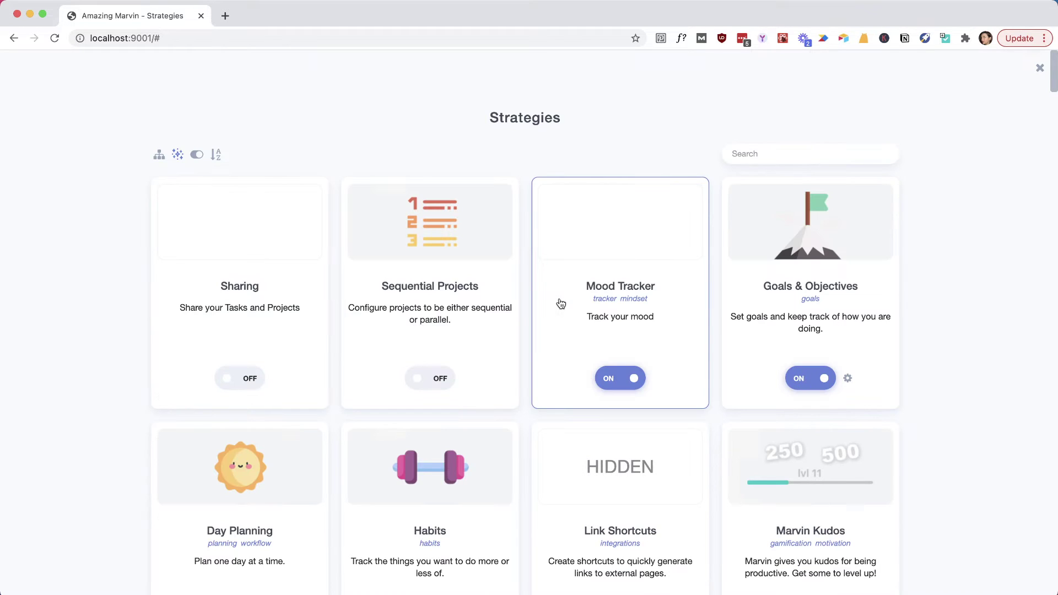
pyautogui.write('target')
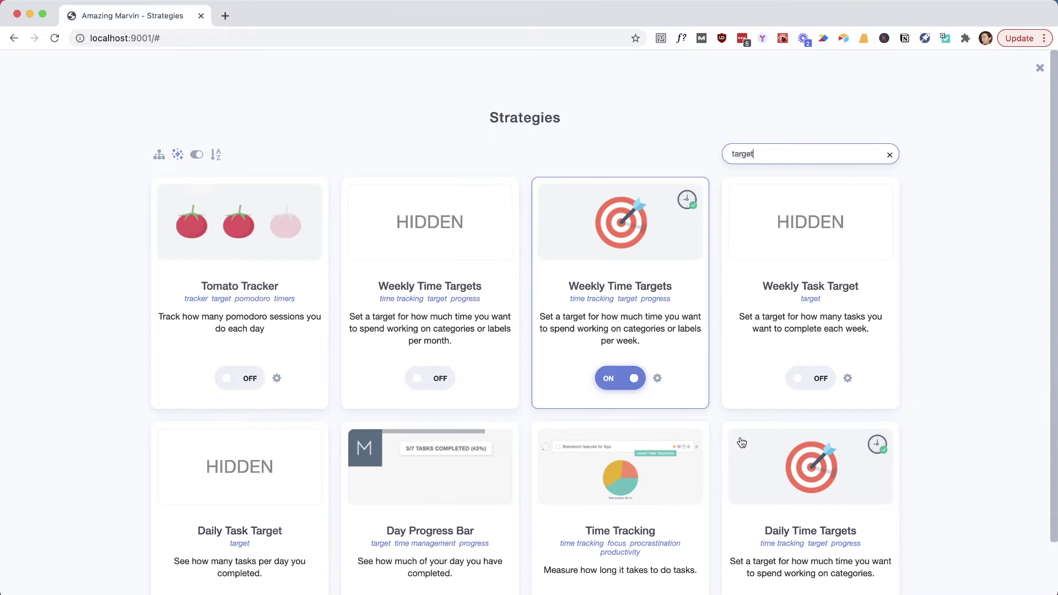
# Review the Weekly Time Targets settings, then close Strategies
pyautogui.click(656, 379)
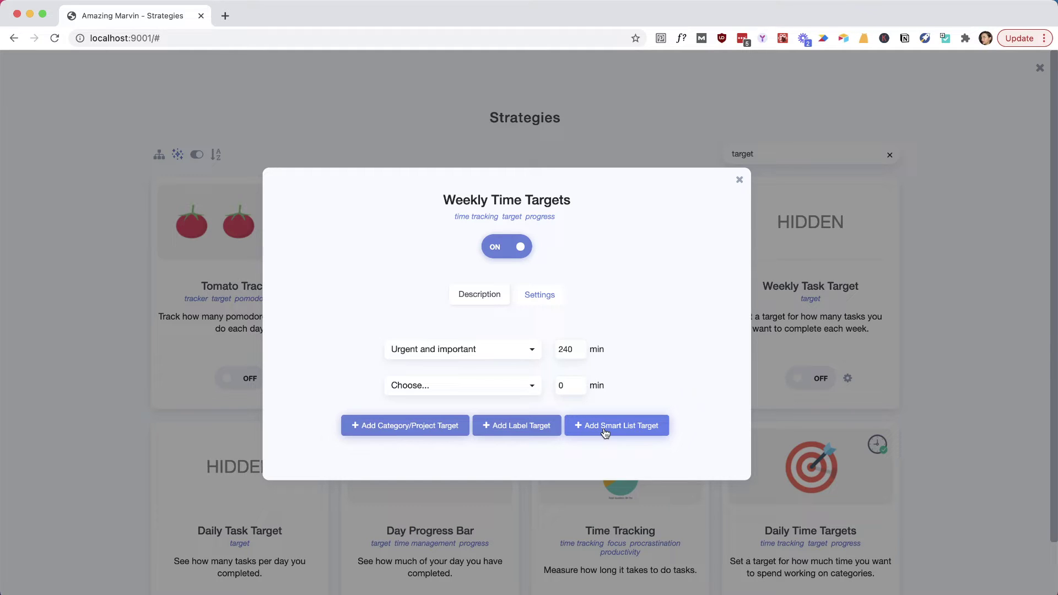
pyautogui.click(749, 177)
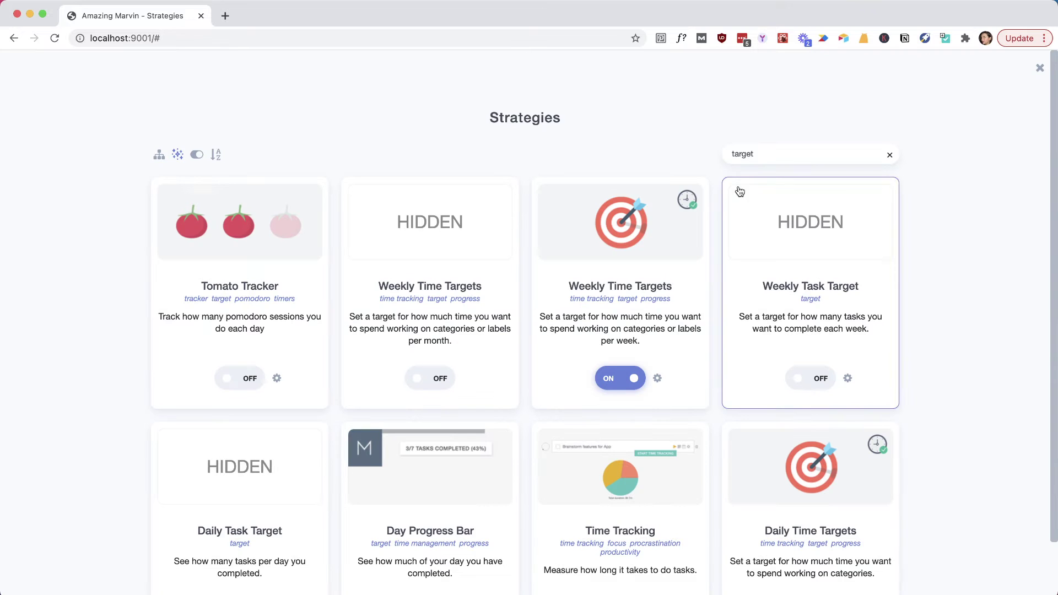
pyautogui.click(1040, 70)
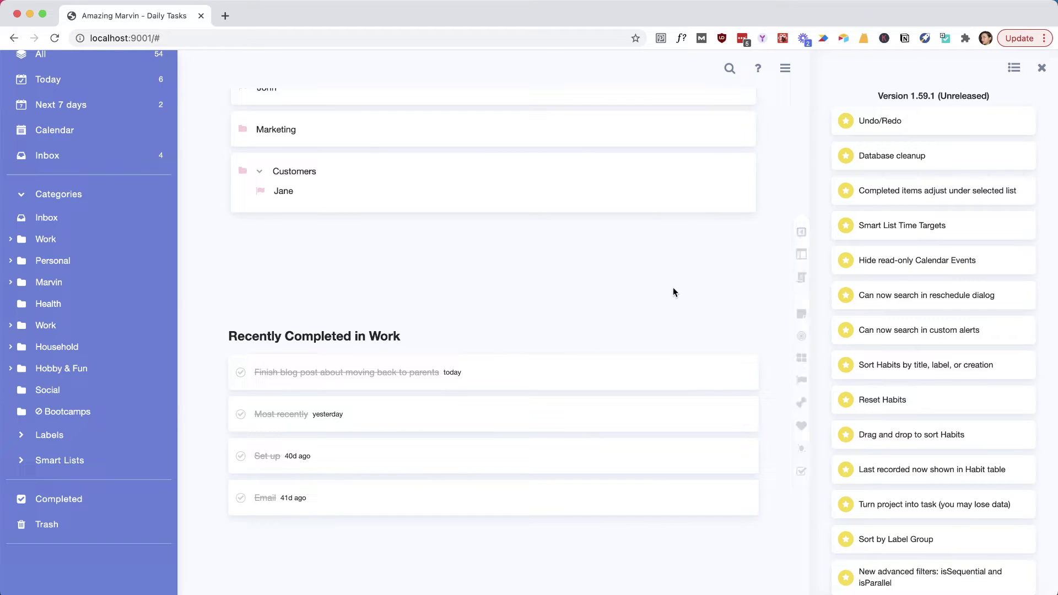
# Reschedule Take out trash from Today to April 27
pyautogui.scroll(2, 673, 287)
pyautogui.scroll(1, 85, 131)
pyautogui.click(85, 131)
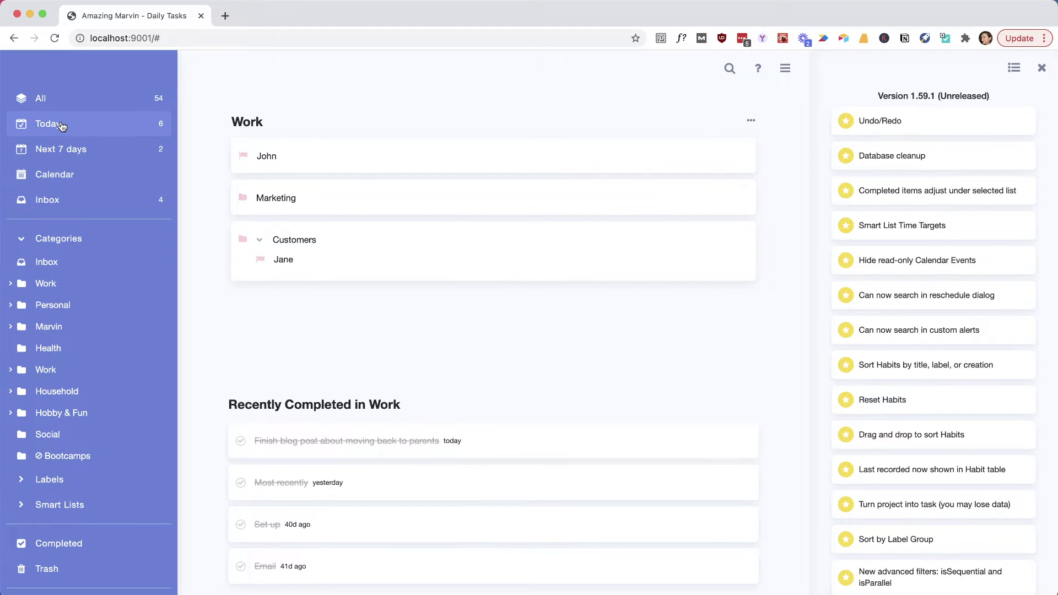
pyautogui.click(689, 281)
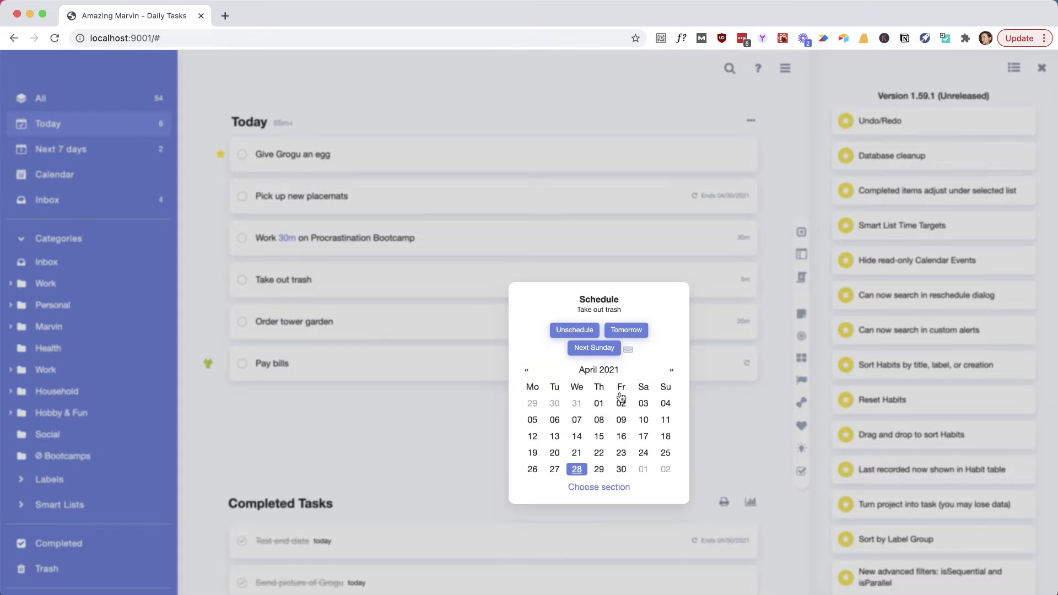
pyautogui.click(552, 473)
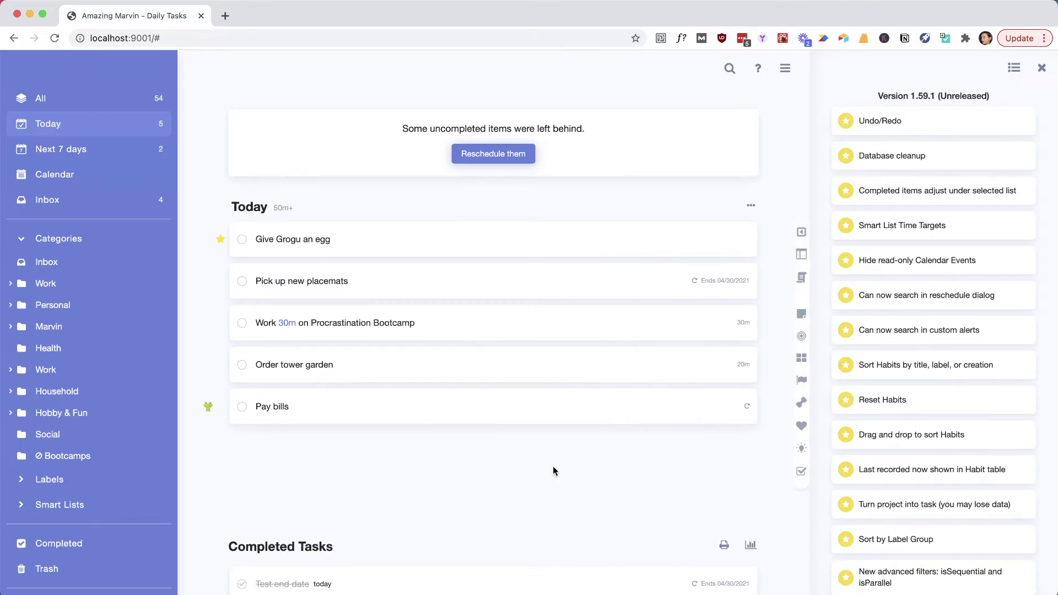
# Open the reschedule dialog for left-behind items, try its search, then close it
pyautogui.click(493, 154)
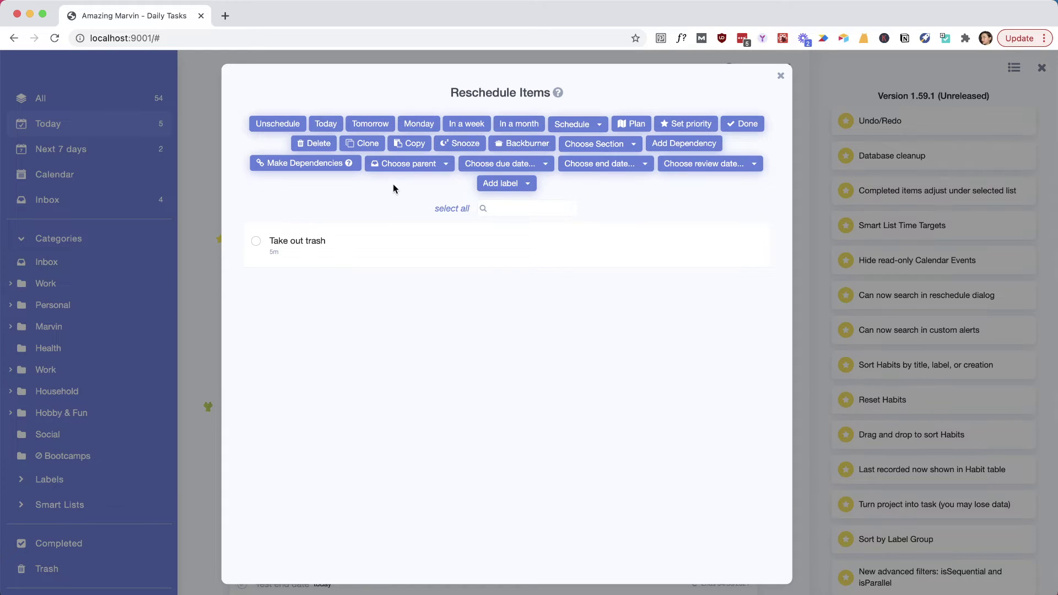
pyautogui.click(495, 209)
pyautogui.click(780, 77)
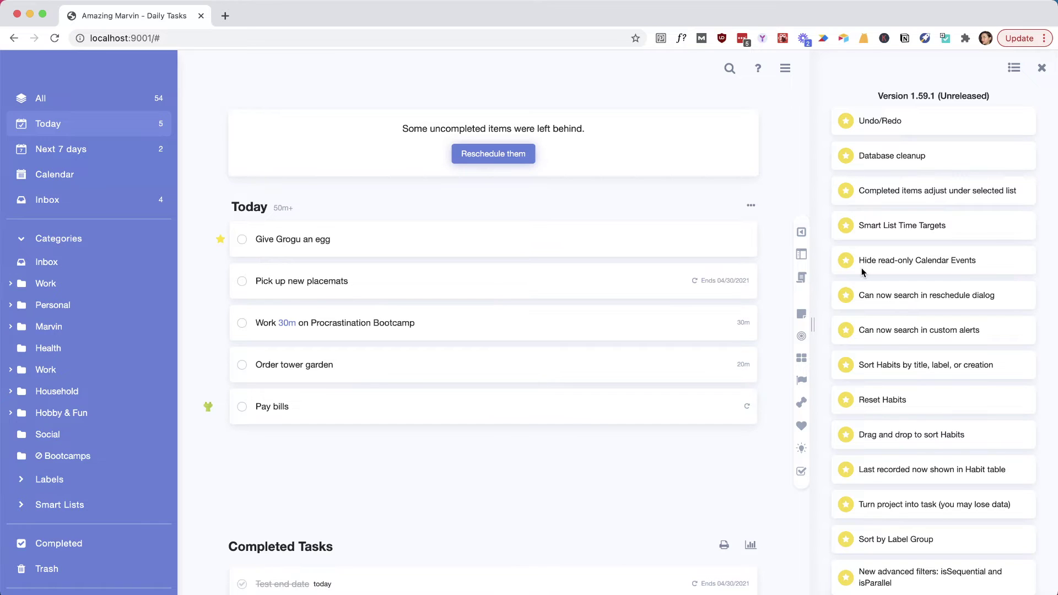
# Scroll further down the 1.59.1 release notes panel
pyautogui.moveTo(577, 420)
pyautogui.scroll(-1, 901, 300)
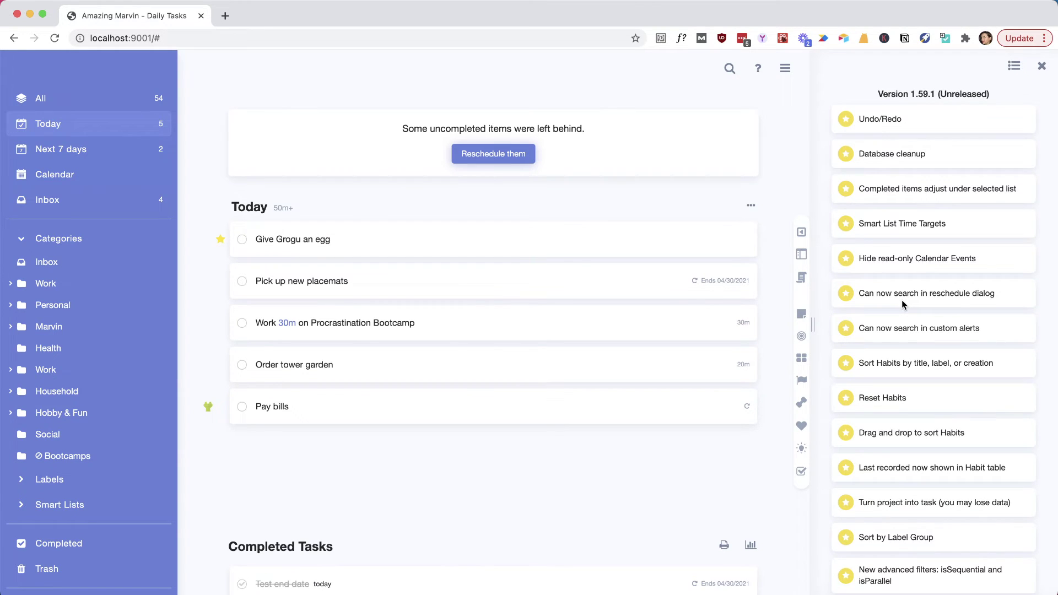
pyautogui.scroll(-5, 902, 300)
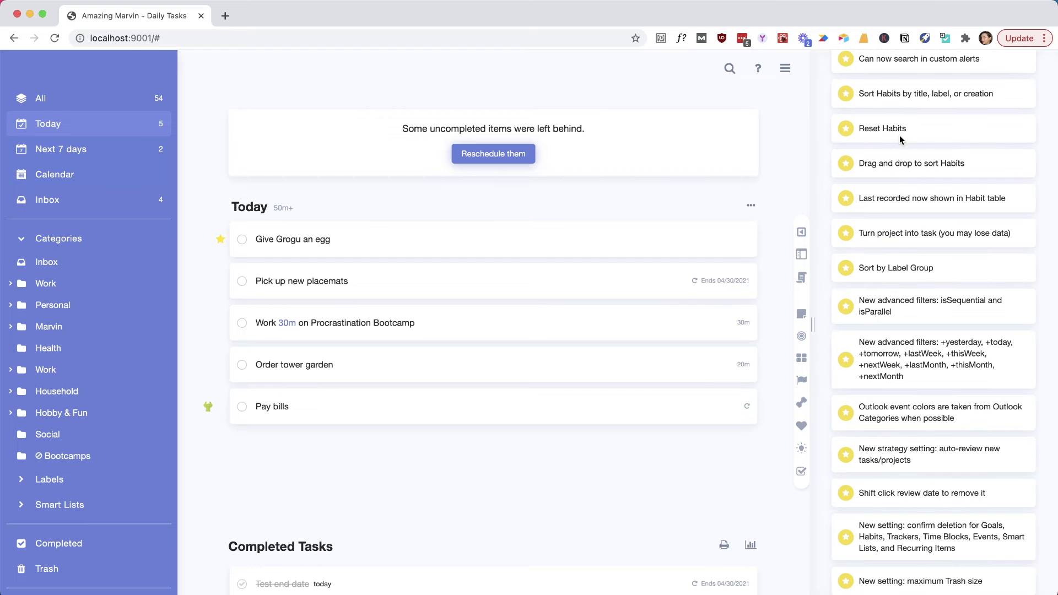
pyautogui.scroll(-1, 914, 116)
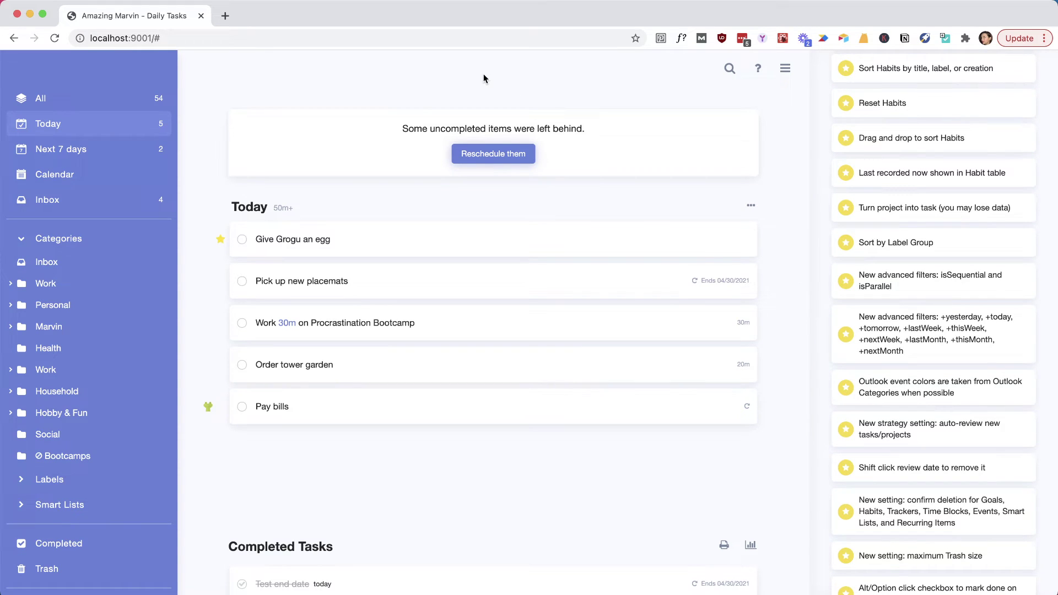
pyautogui.press('h')
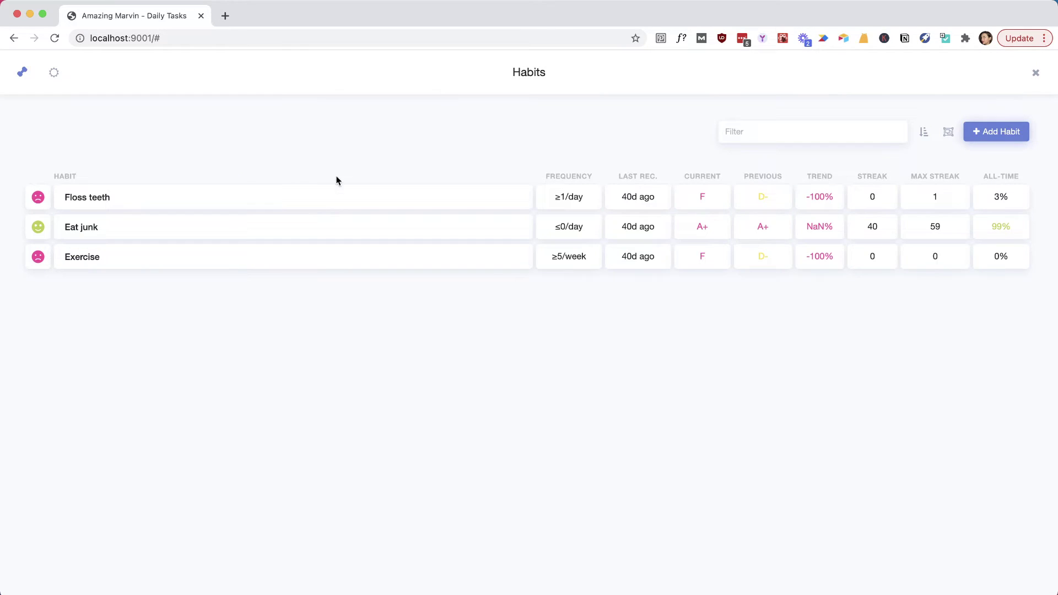
pyautogui.moveTo(328, 199); pyautogui.dragTo(399, 243)
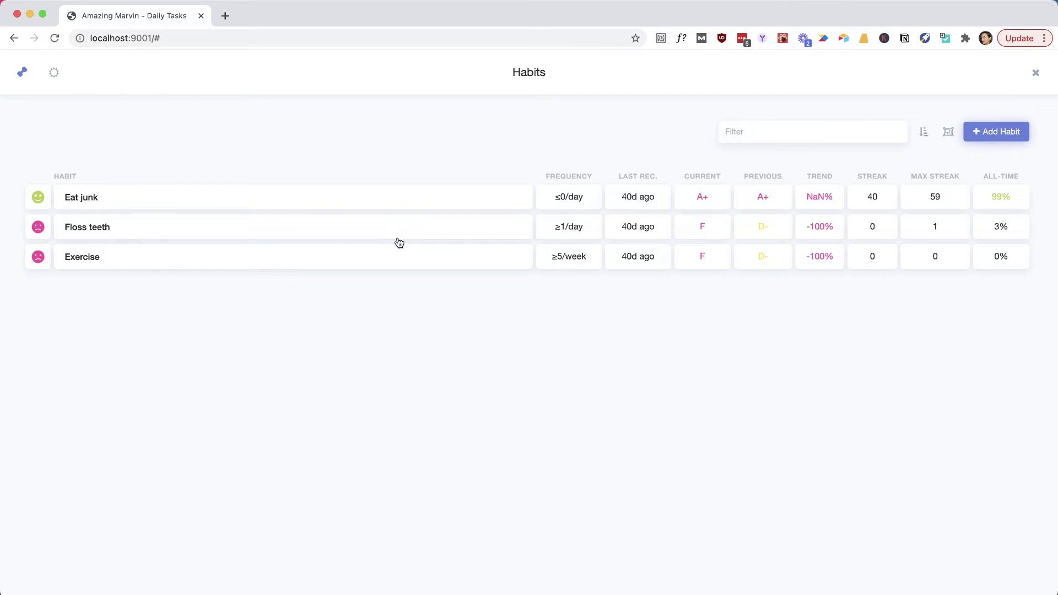
pyautogui.rightClick(373, 201)
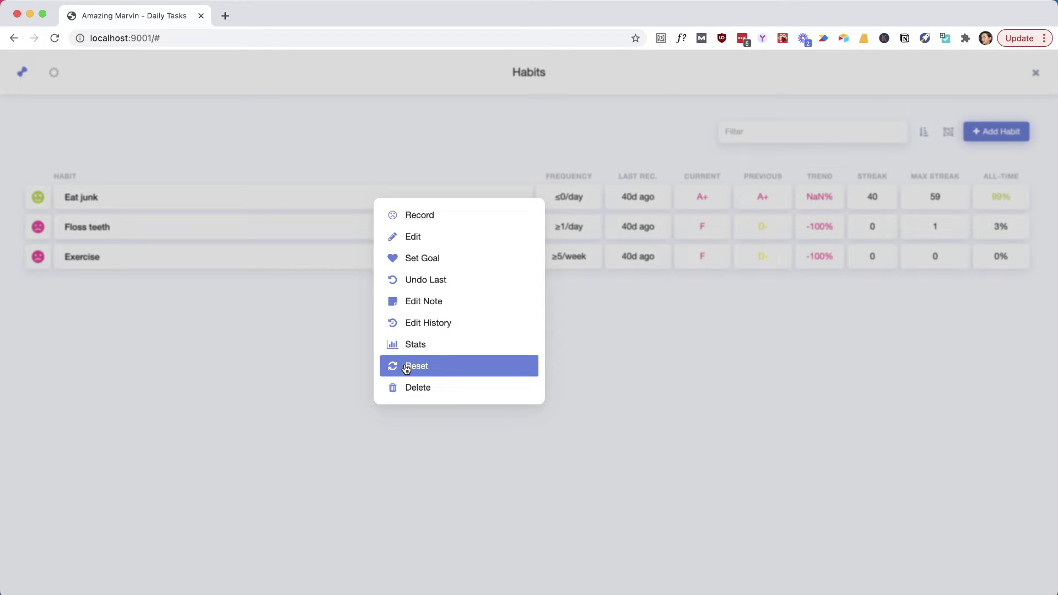
pyautogui.click(1036, 75)
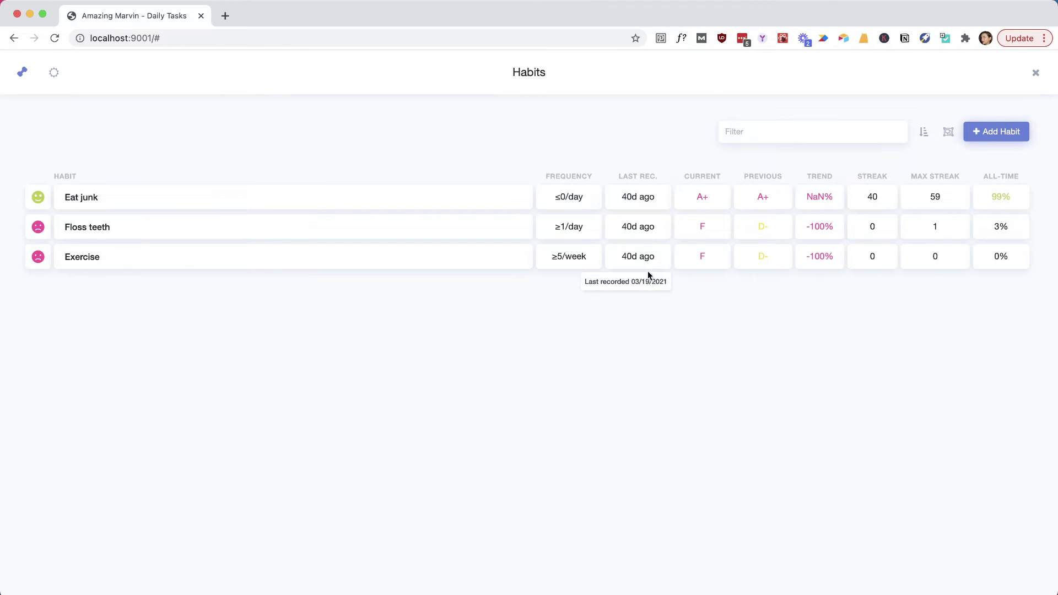
# Close the Habits table and scroll down the release notes
pyautogui.click(1034, 75)
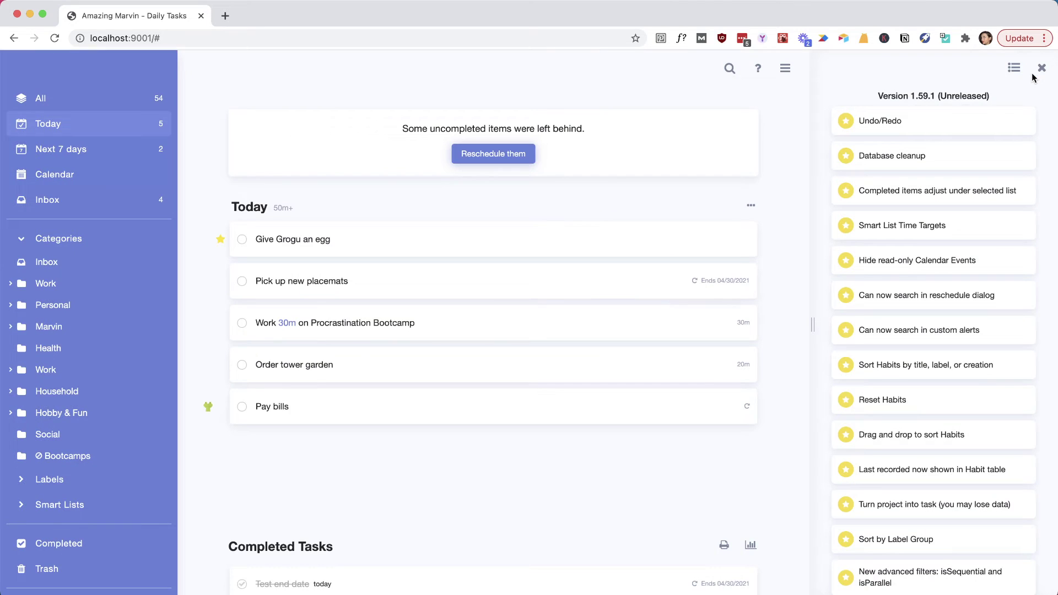
pyautogui.scroll(-1, 912, 245)
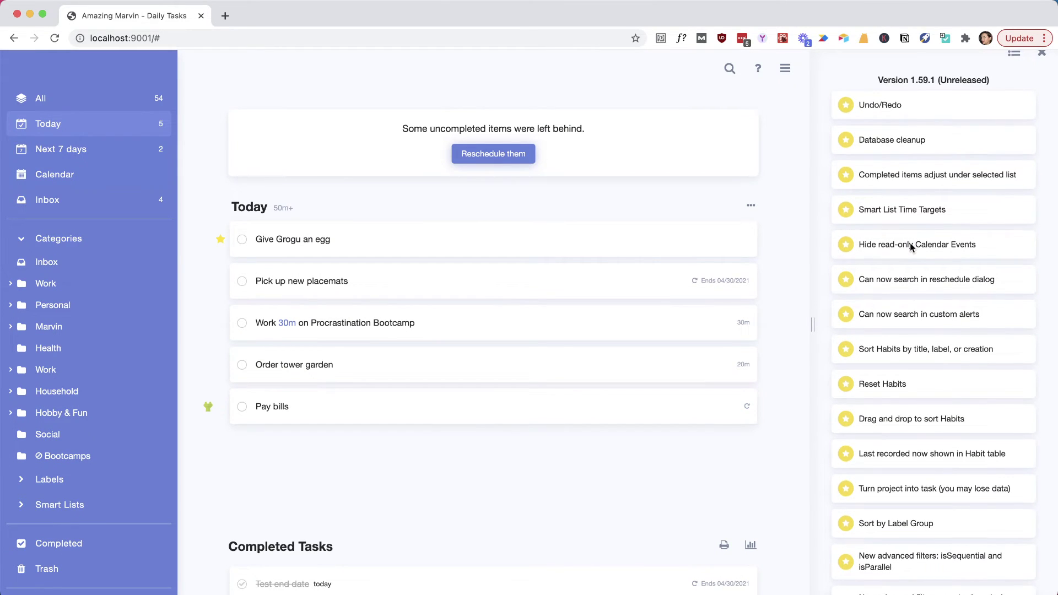
pyautogui.scroll(-5, 911, 246)
pyautogui.scroll(-1, 911, 246)
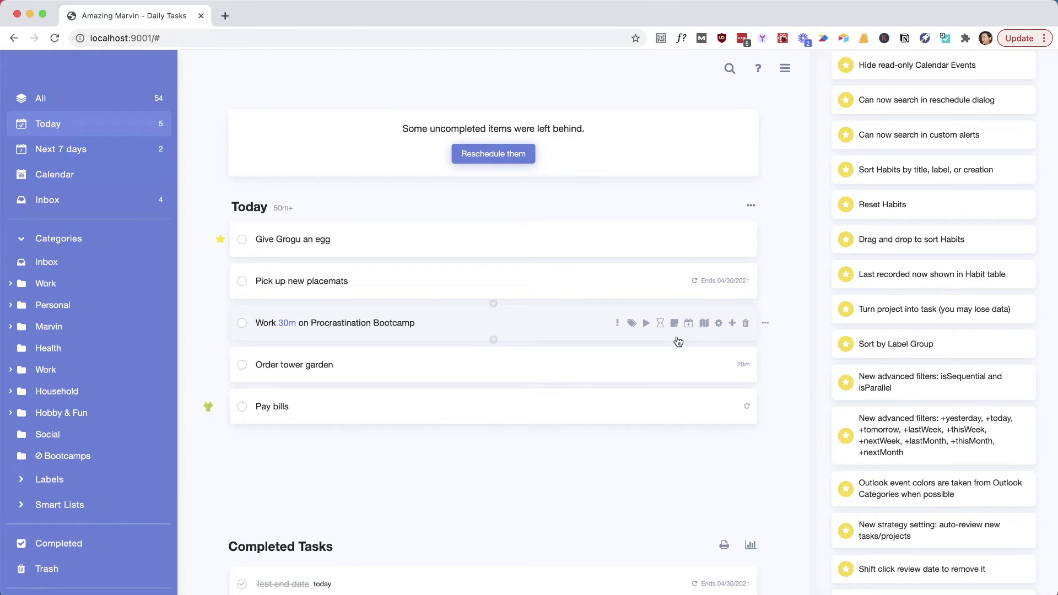
# Open and dismiss Procrastination Bootcamp's edit details, then bring up Strategies with Shift+S
pyautogui.click(719, 325)
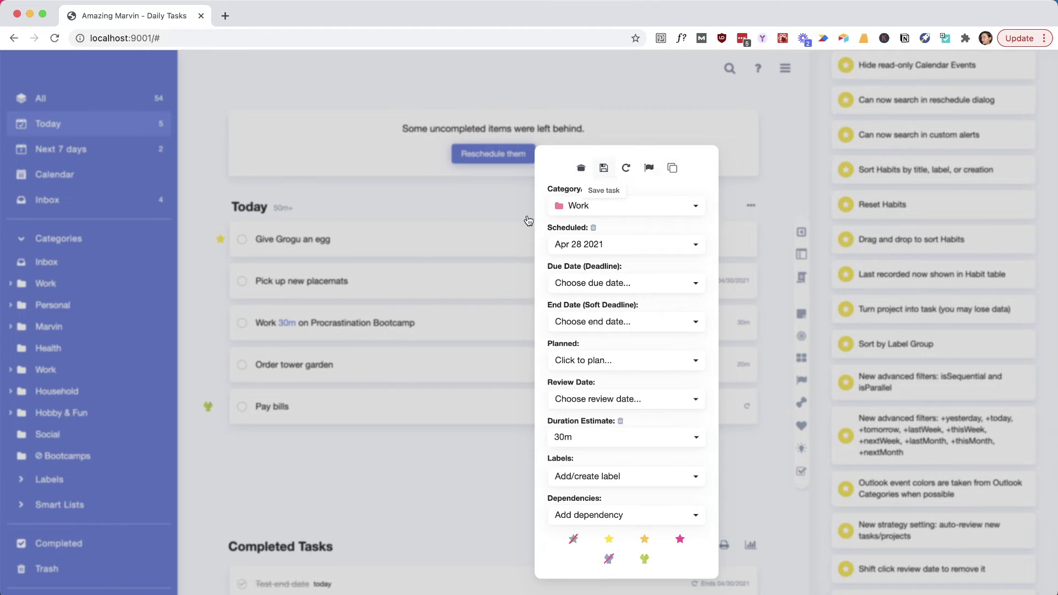
pyautogui.click(389, 467)
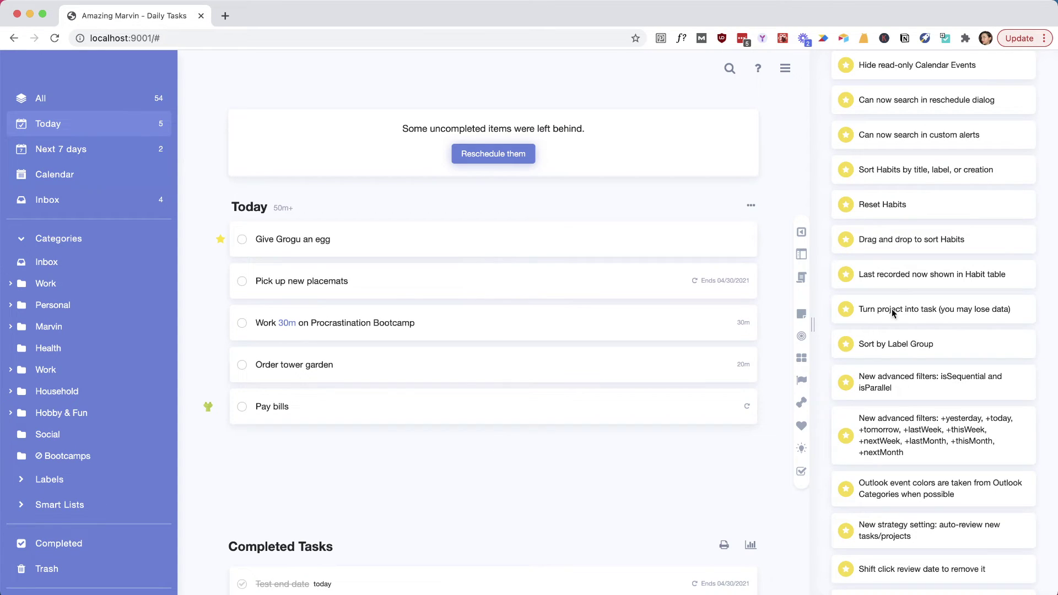
pyautogui.scroll(-5, 905, 302)
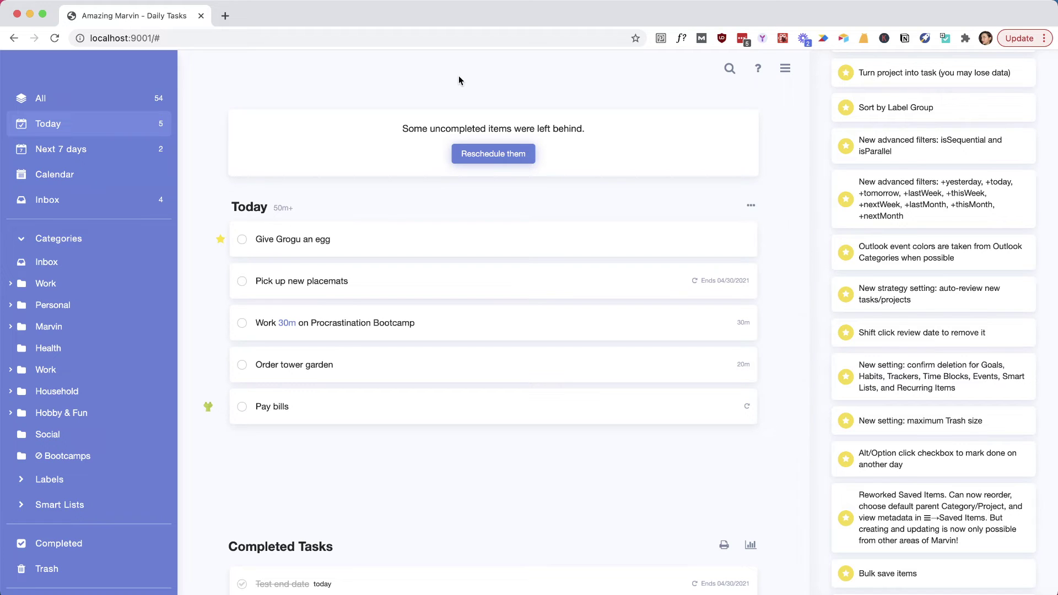
pyautogui.hotkey('shift', 's')
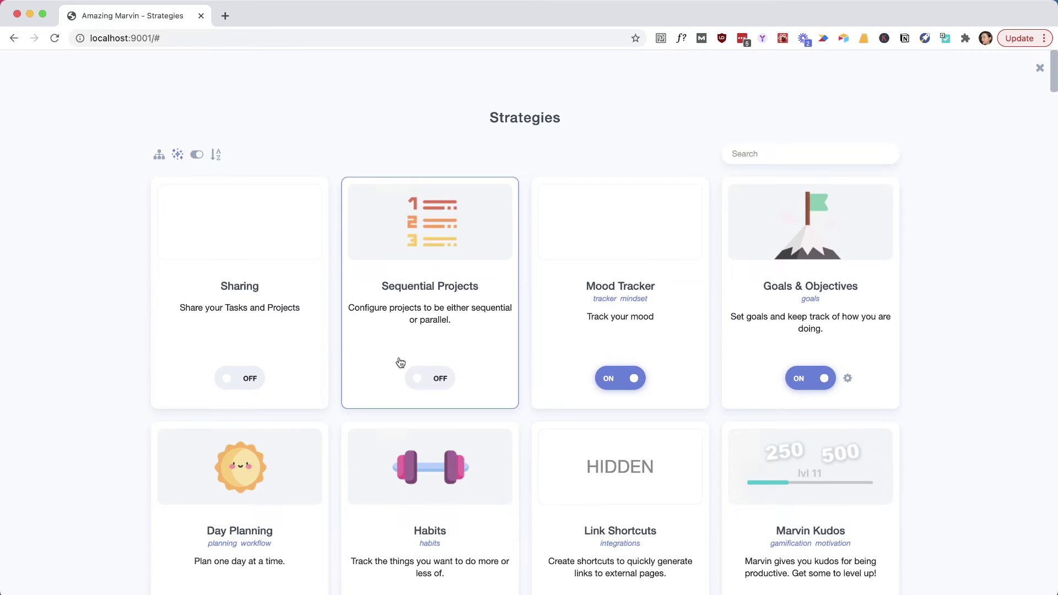
pyautogui.click(1040, 68)
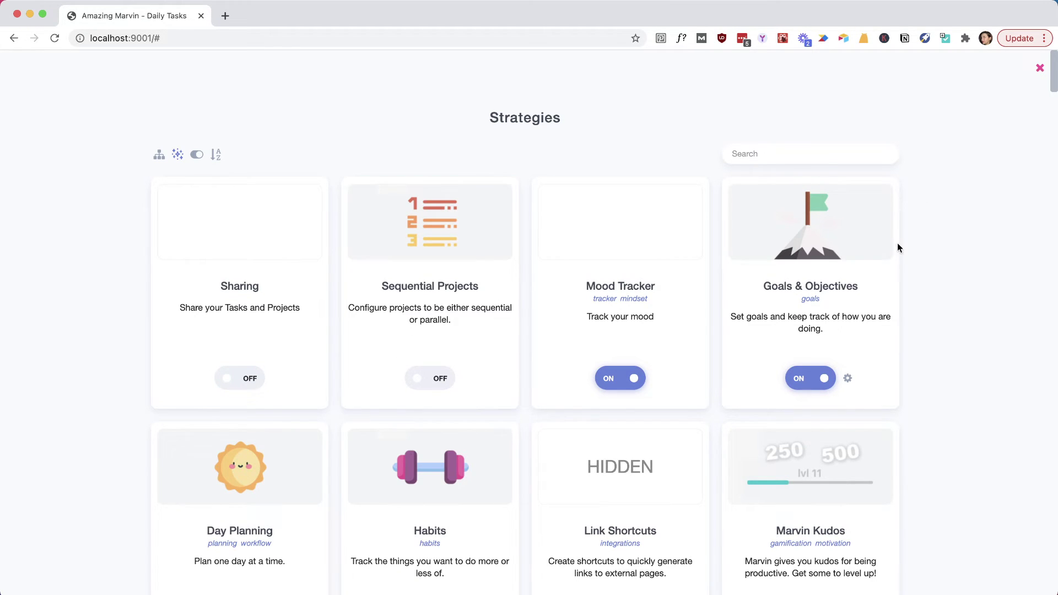
pyautogui.scroll(-5, 882, 269)
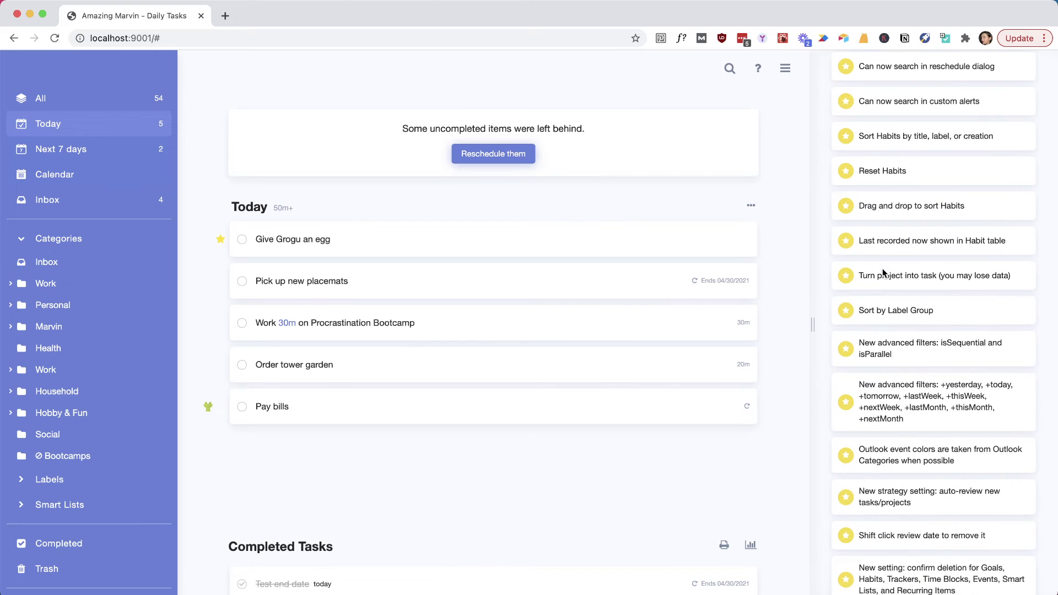
pyautogui.scroll(-1, 883, 271)
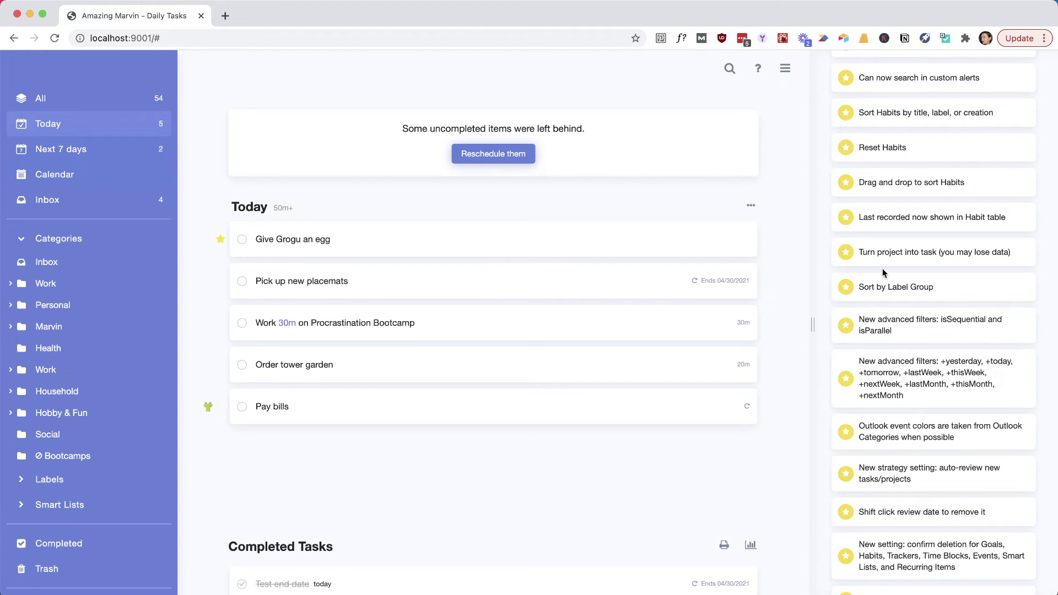
pyautogui.scroll(-2, 882, 269)
pyautogui.moveTo(879, 302); pyautogui.dragTo(911, 343)
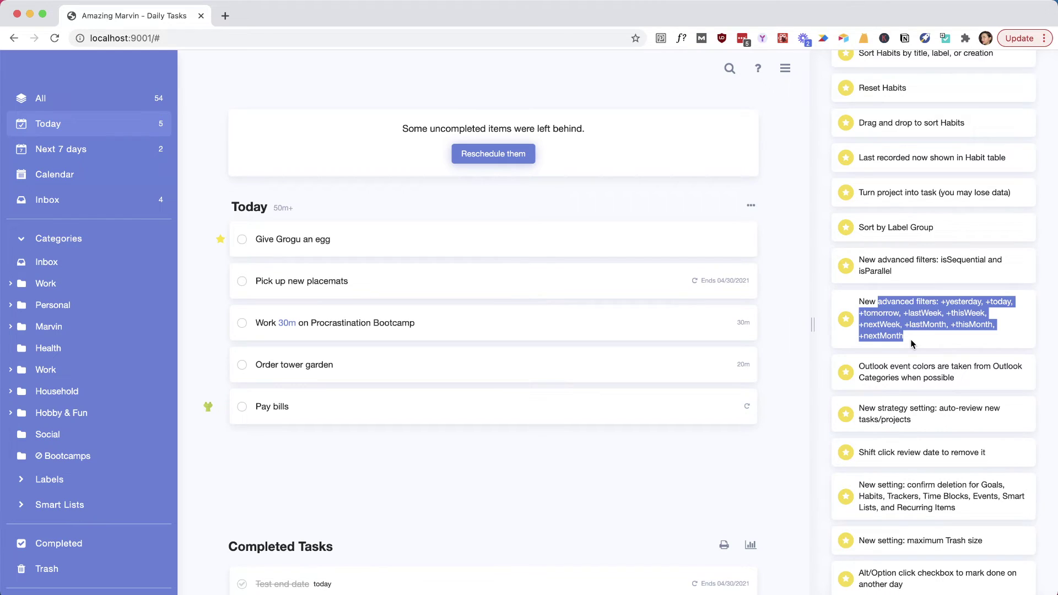
pyautogui.click(911, 339)
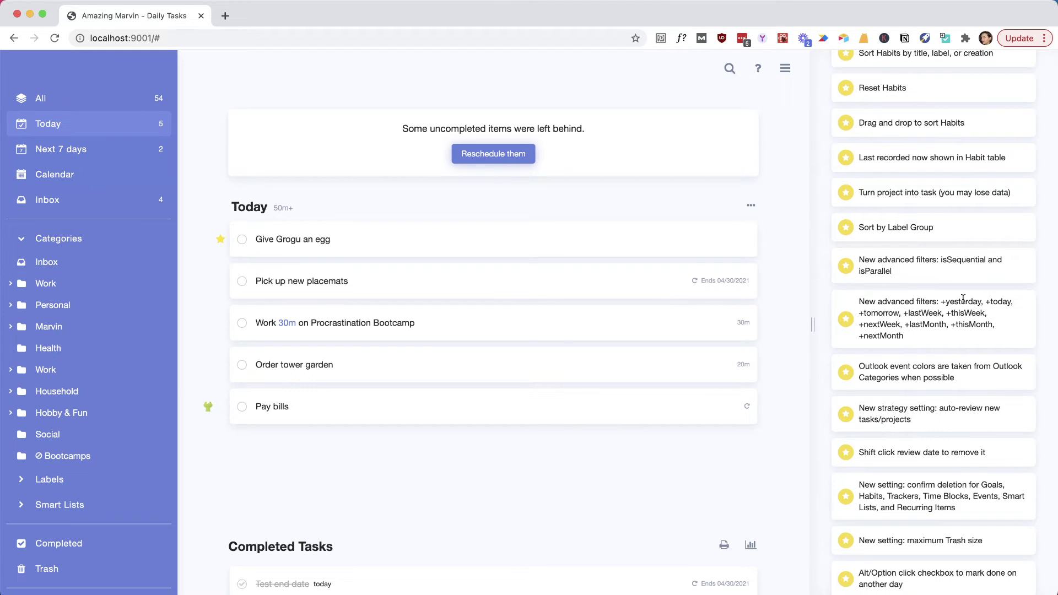
pyautogui.click(346, 436)
pyautogui.write('+')
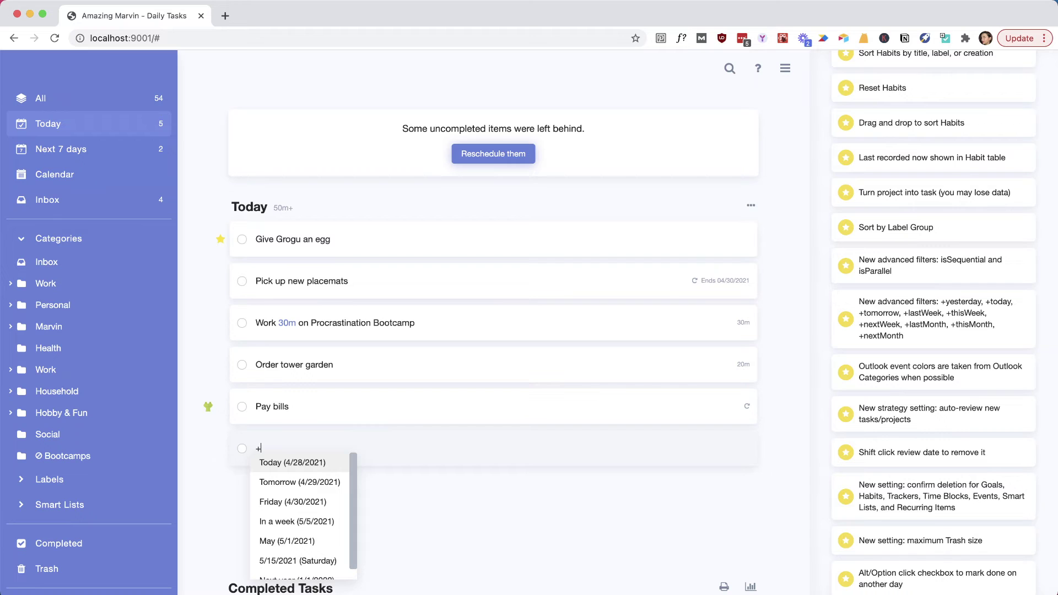
pyautogui.press('Escape')
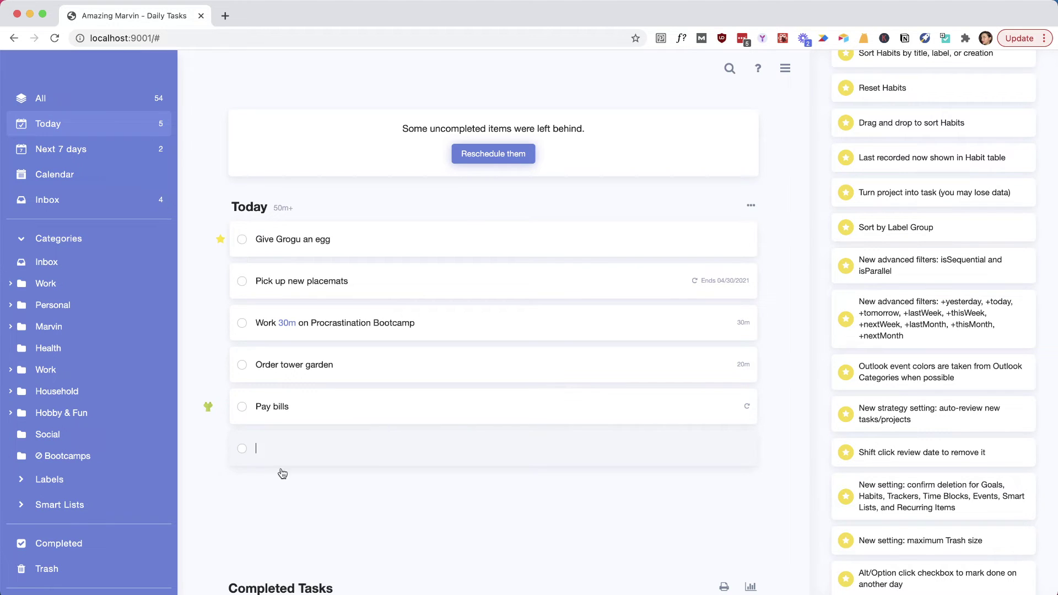
pyautogui.press('Escape')
pyautogui.scroll(-4, 972, 304)
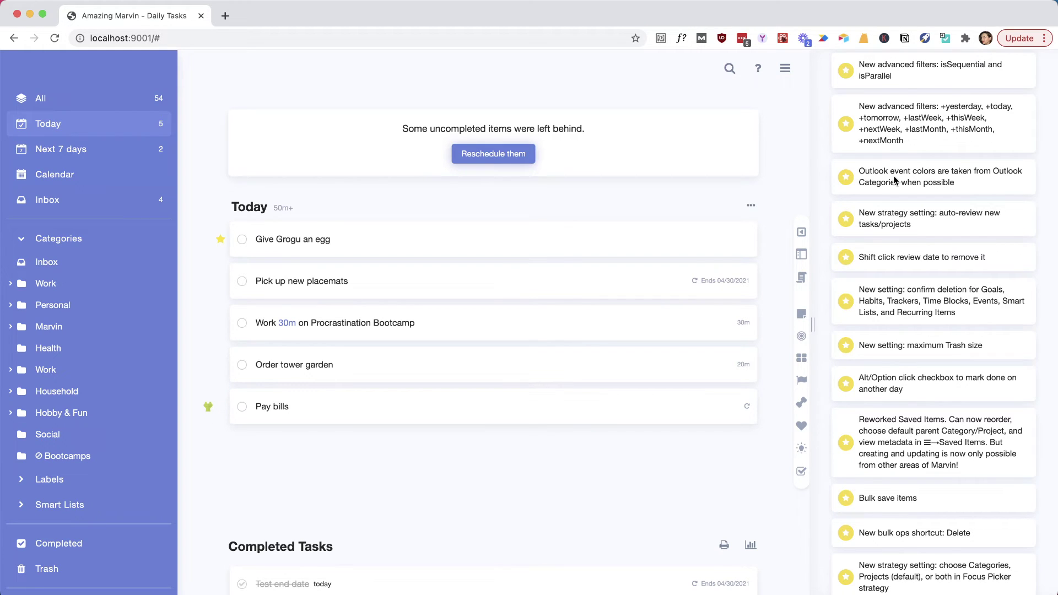
pyautogui.scroll(-2, 895, 180)
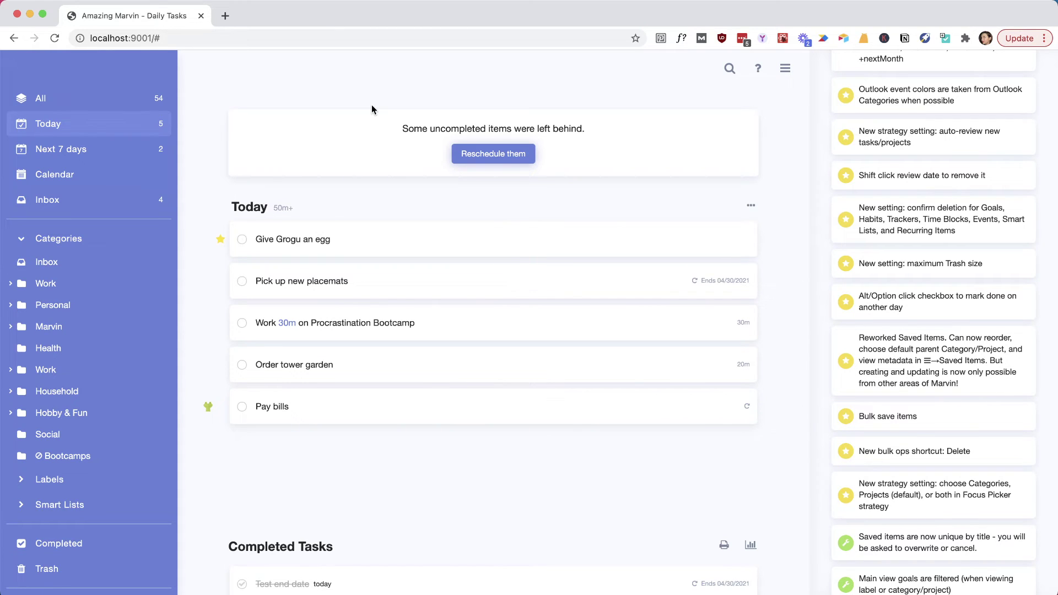
pyautogui.hotkey('ctrl', 'shift', 's')
# Search Strategies for 'review' and add an auto-review label row to Review Date settings
pyautogui.click(770, 157)
pyautogui.write('revi')
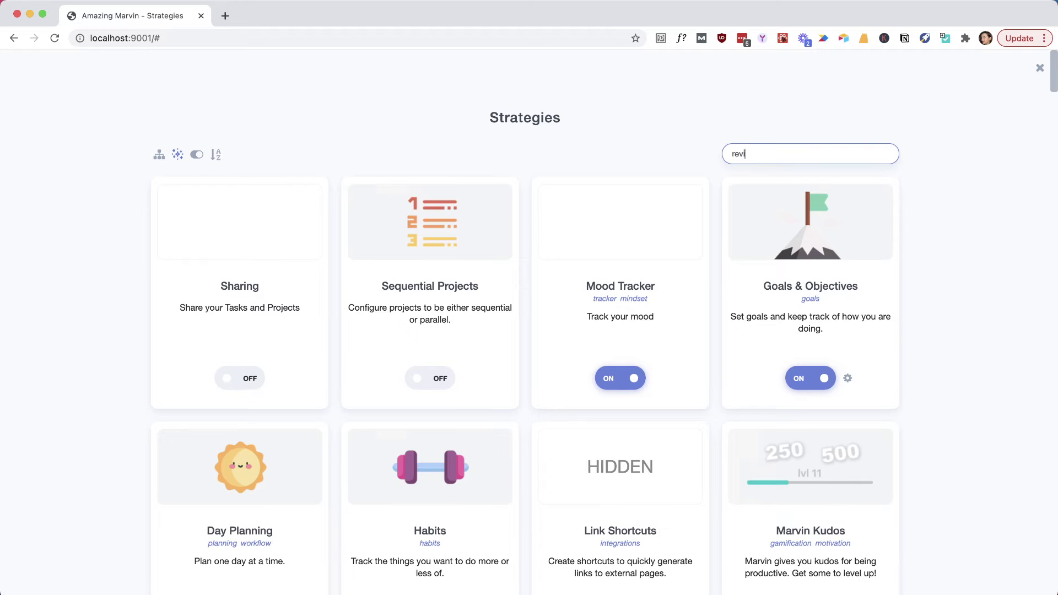
pyautogui.write('ew')
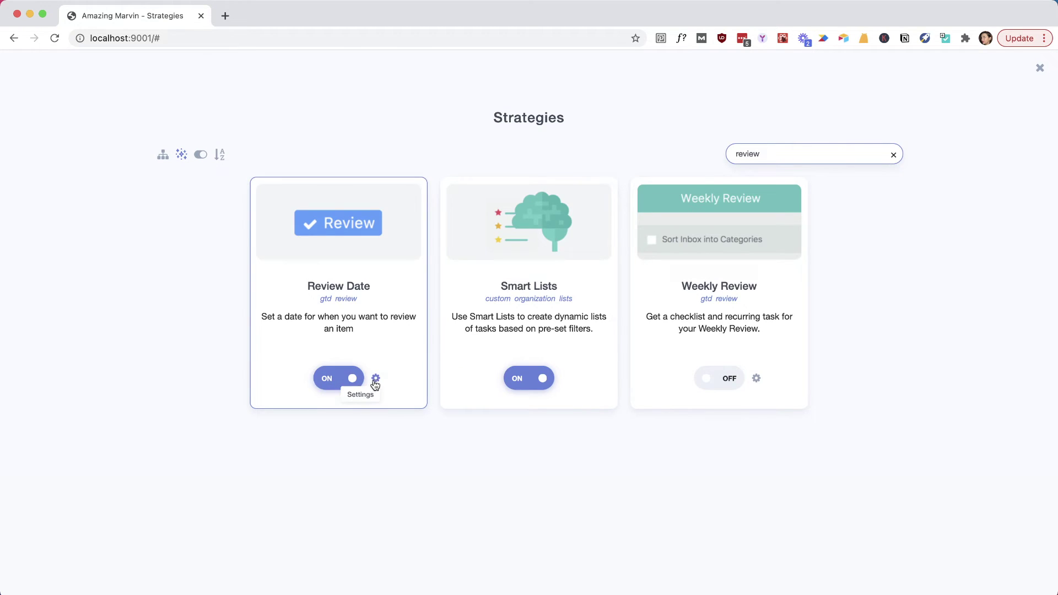
pyautogui.click(375, 380)
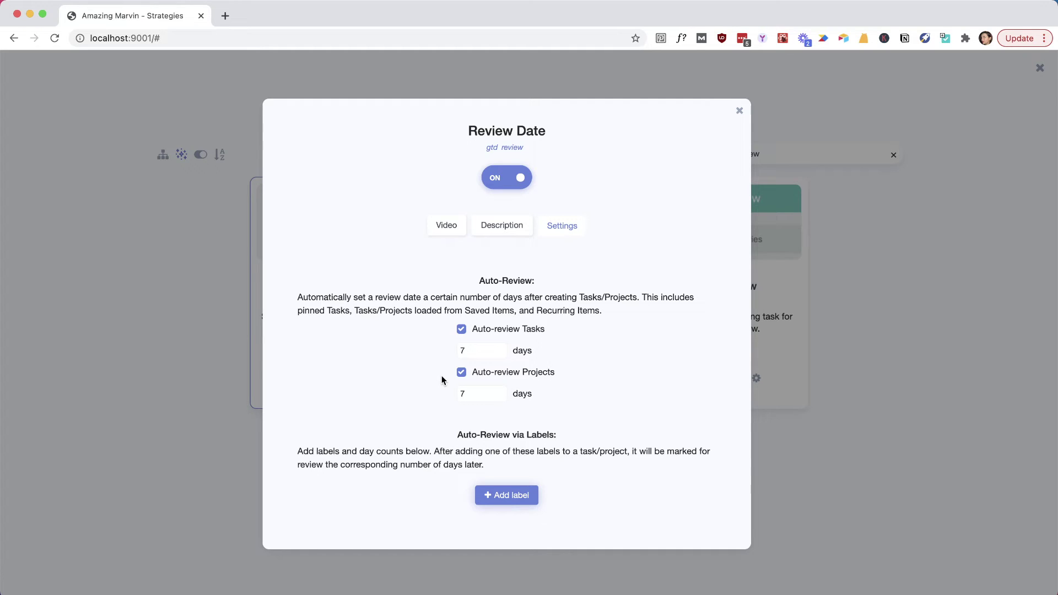
pyautogui.click(500, 496)
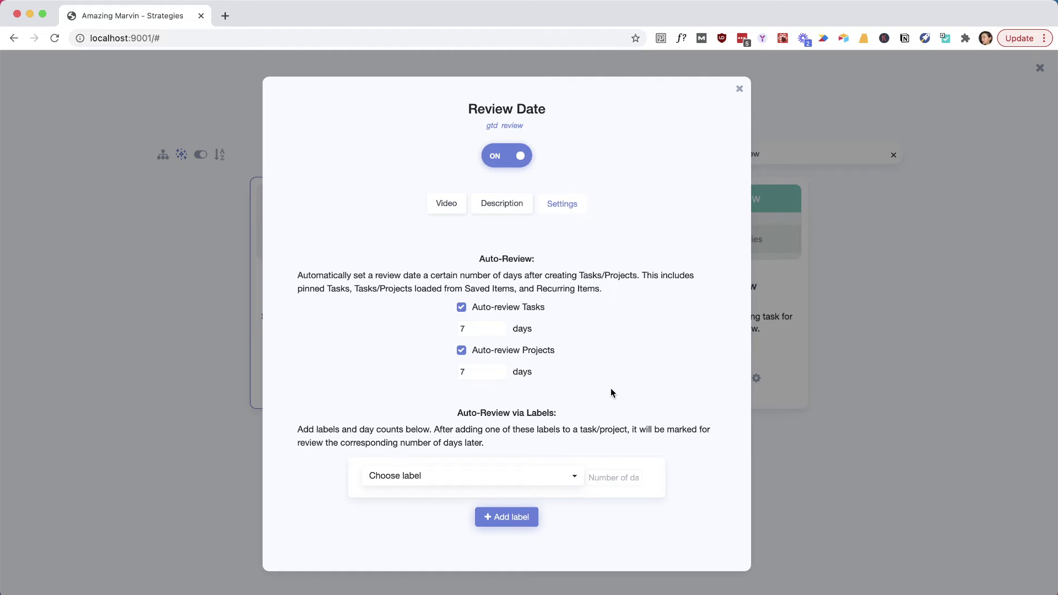
pyautogui.click(740, 90)
pyautogui.click(1040, 68)
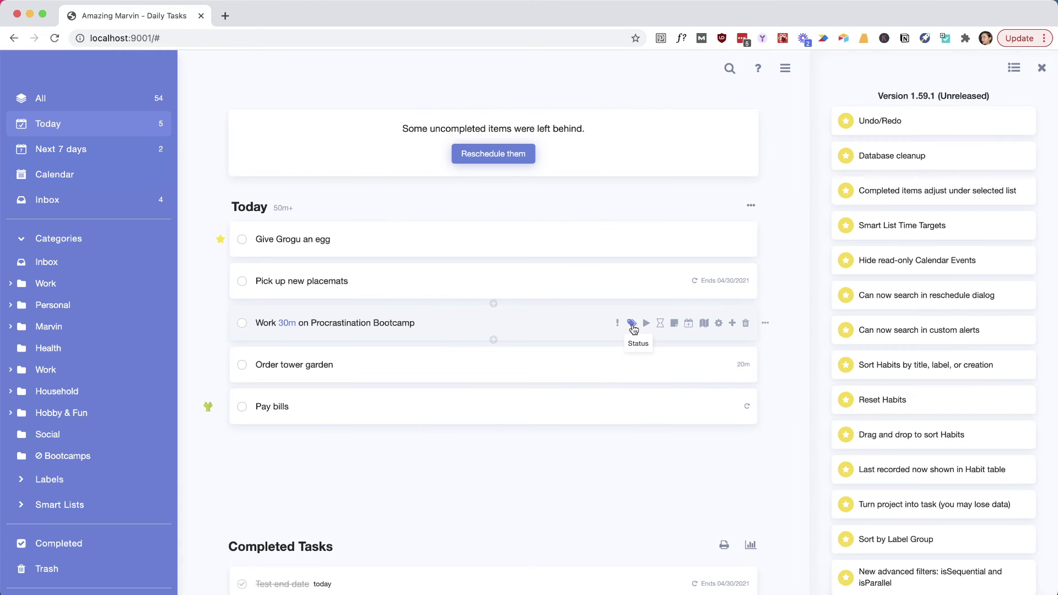
pyautogui.scroll(-2, 865, 432)
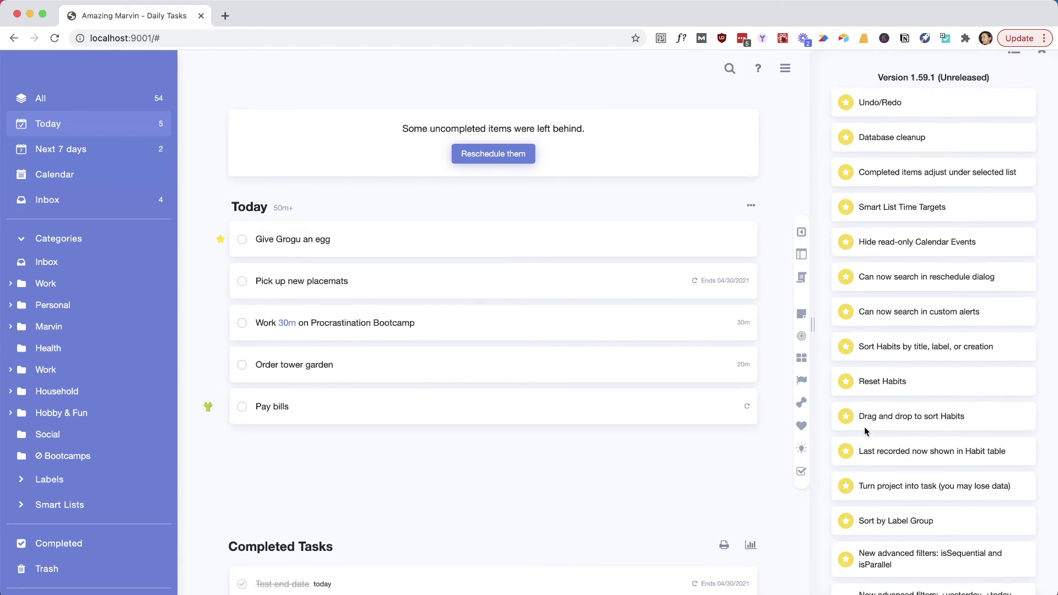
pyautogui.scroll(-5, 864, 432)
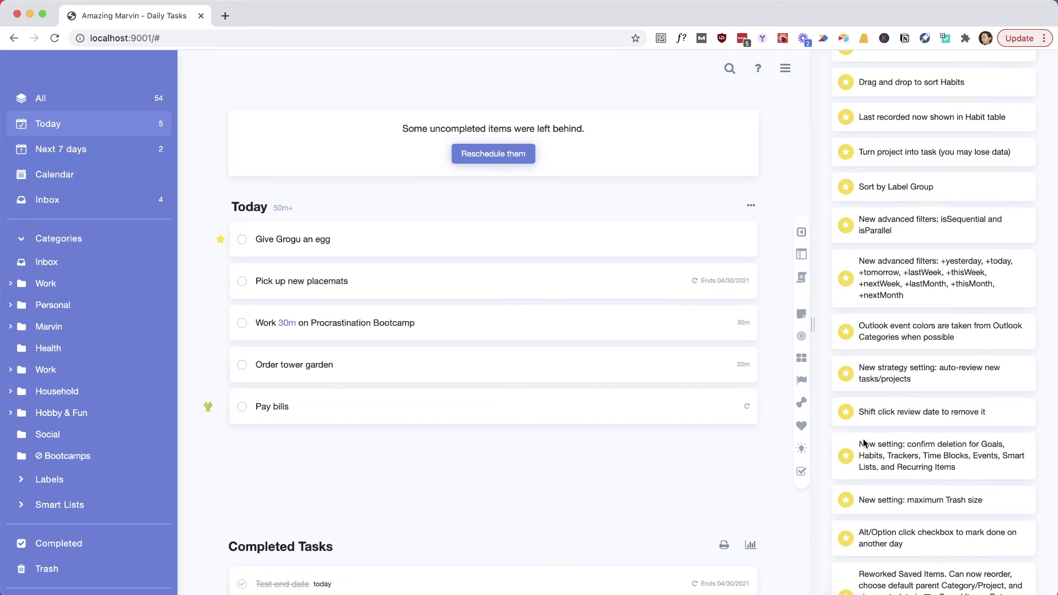
pyautogui.scroll(-4, 864, 443)
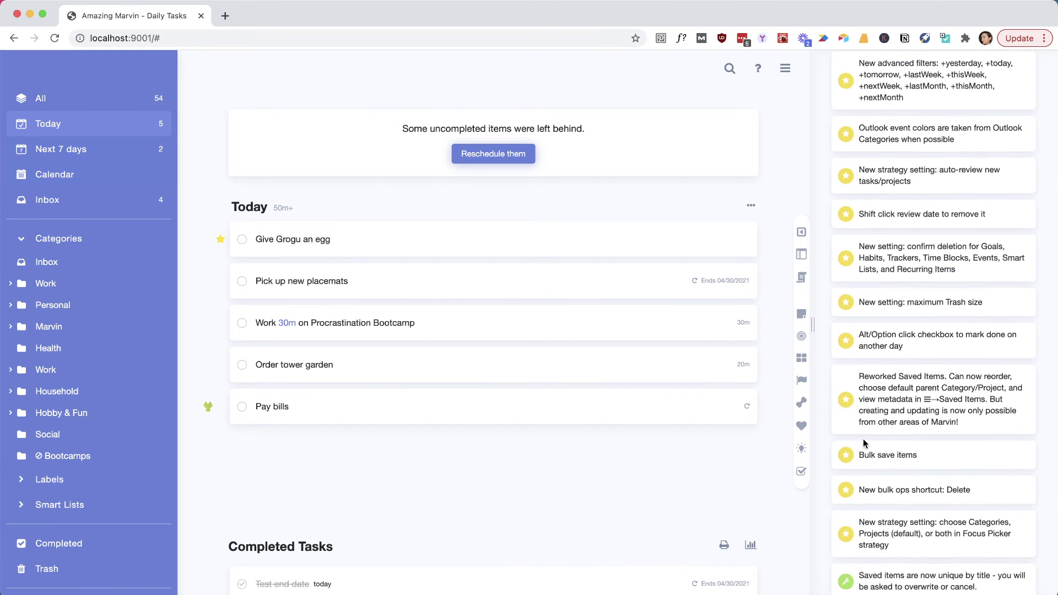
pyautogui.scroll(-1, 915, 240)
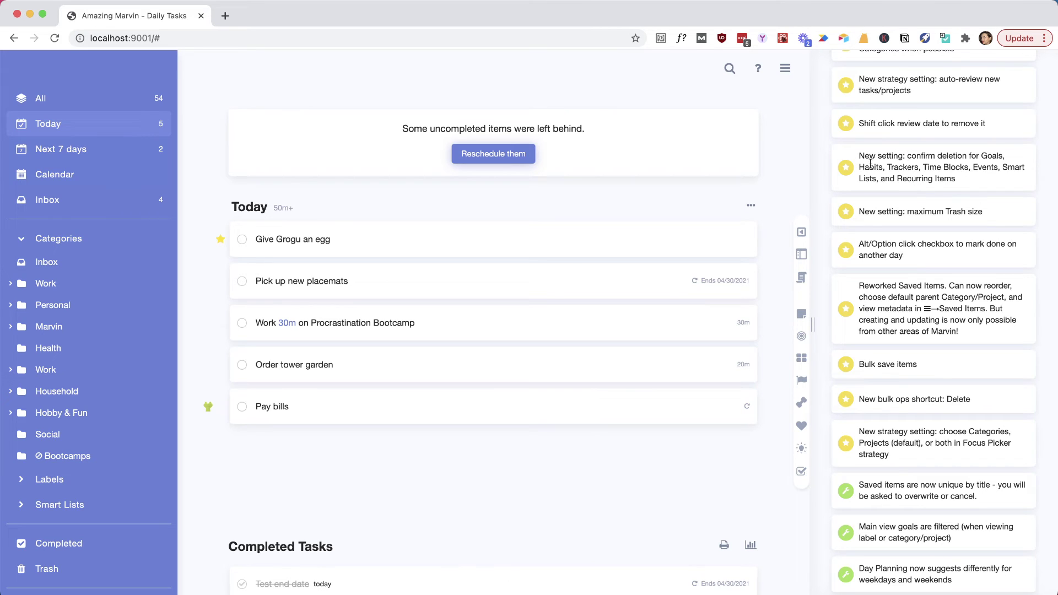
pyautogui.scroll(-1, 925, 153)
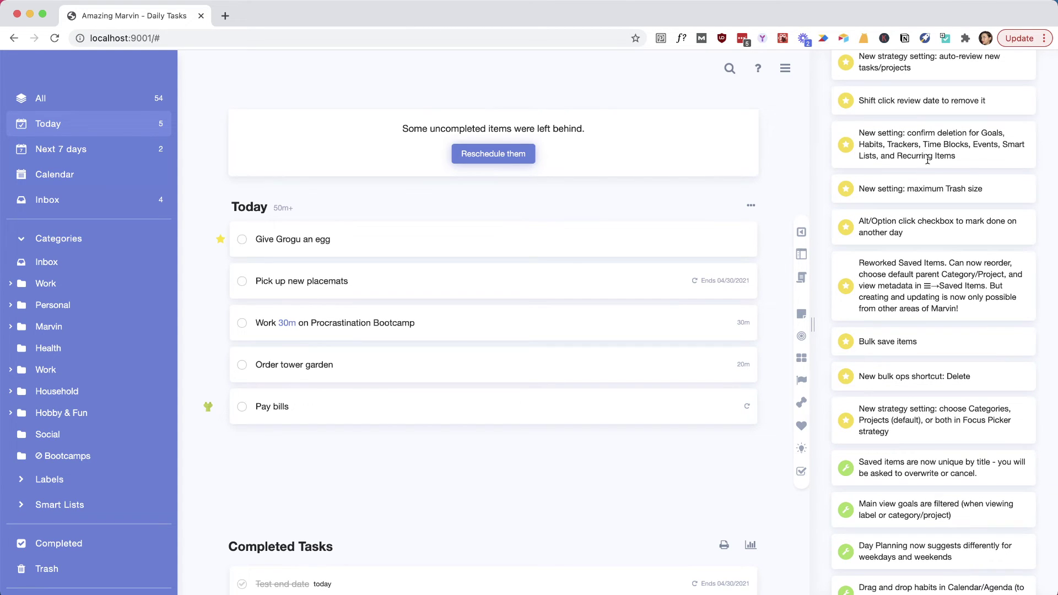
pyautogui.click(785, 67)
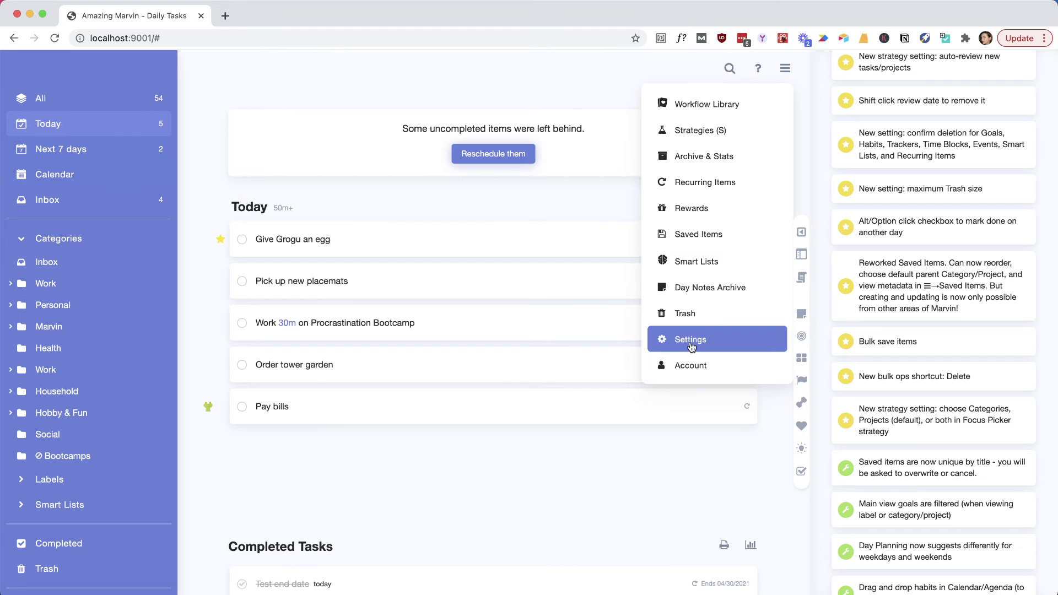
pyautogui.click(587, 91)
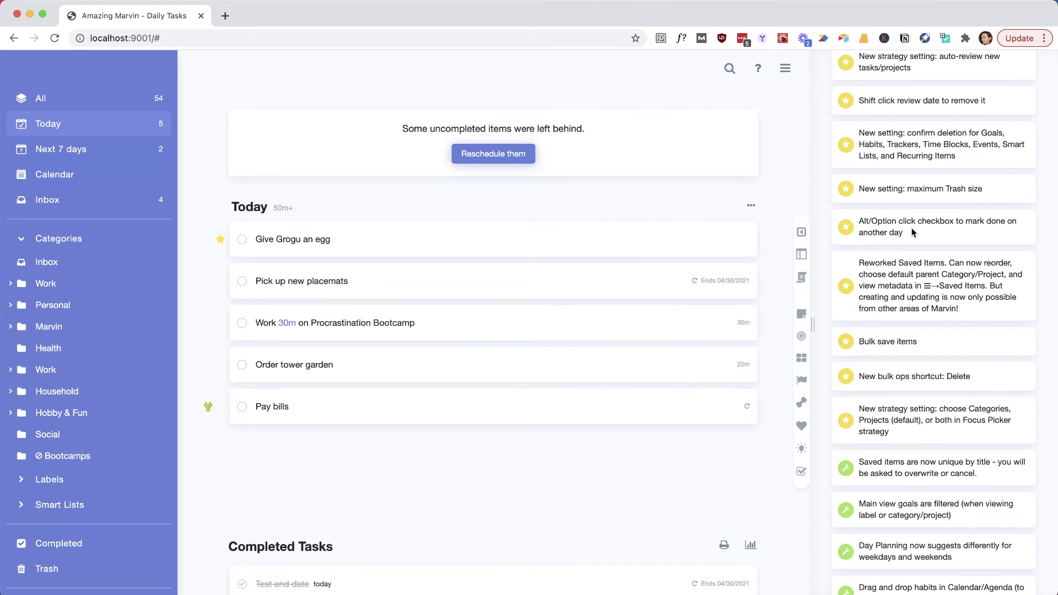
pyautogui.scroll(-2, 943, 196)
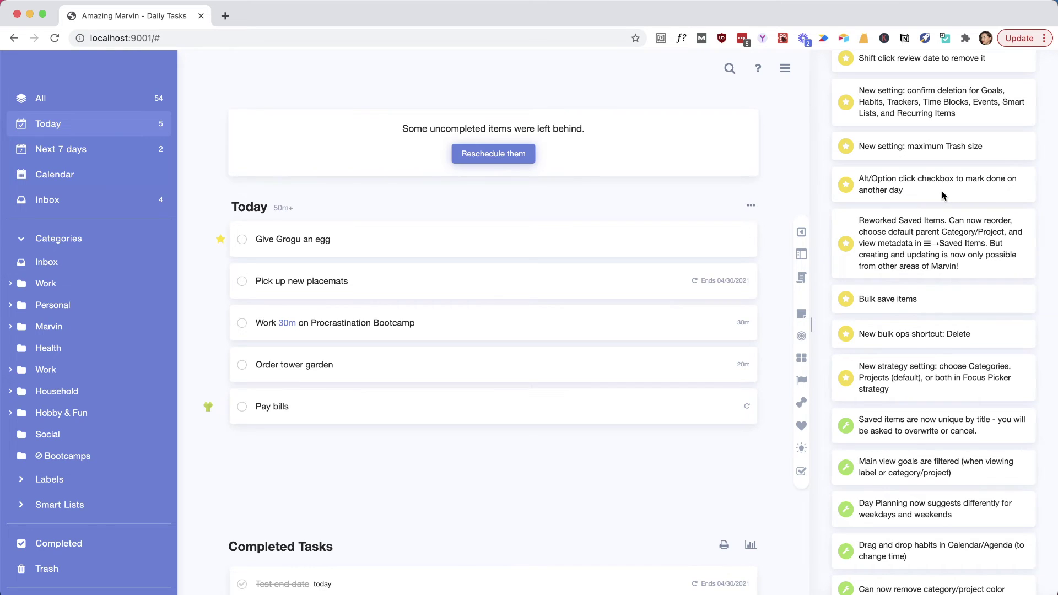
pyautogui.scroll(-5, 862, 191)
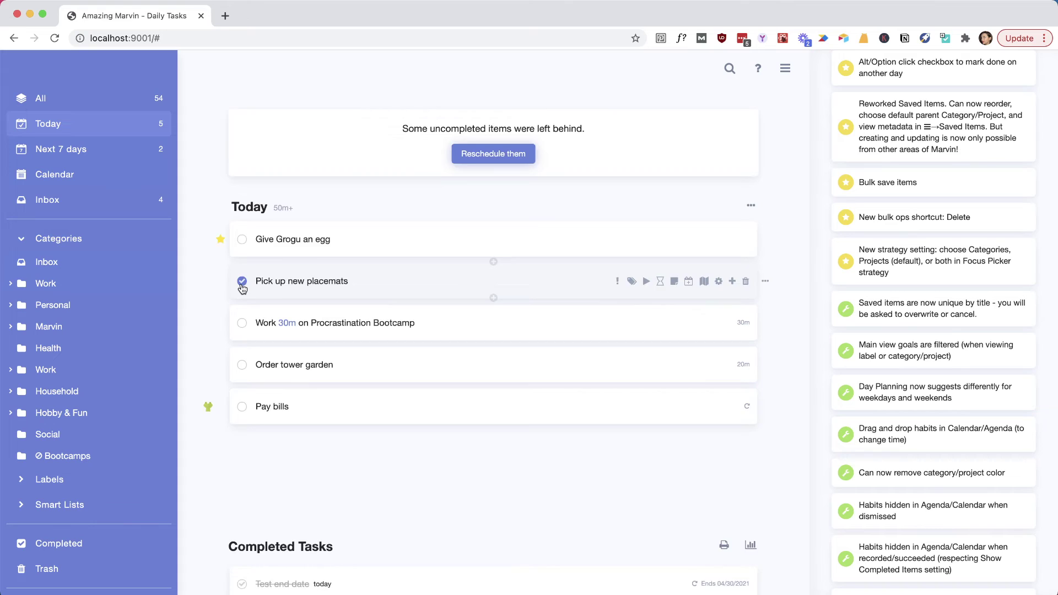
pyautogui.click(242, 282)
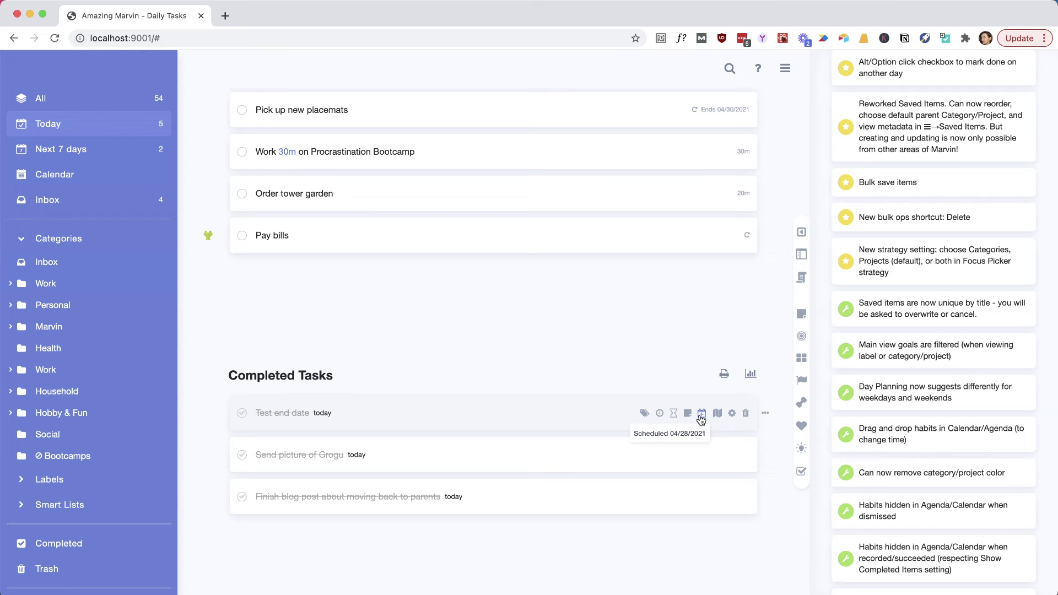
pyautogui.click(701, 417)
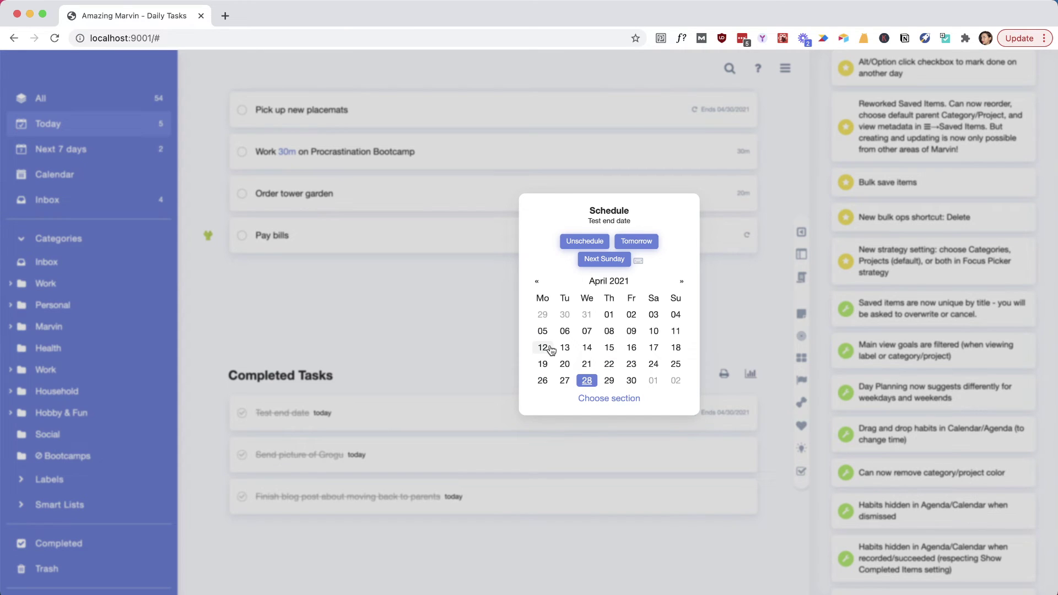
pyautogui.click(384, 322)
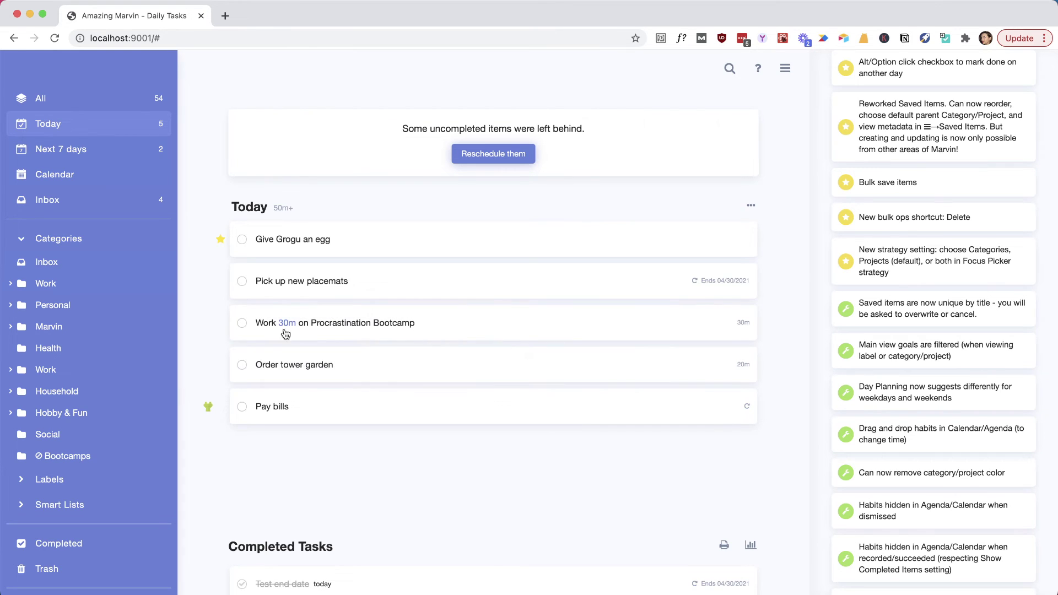
pyautogui.click(242, 282)
pyautogui.keyDown('alt'); pyautogui.click(242, 283); pyautogui.keyUp('alt')
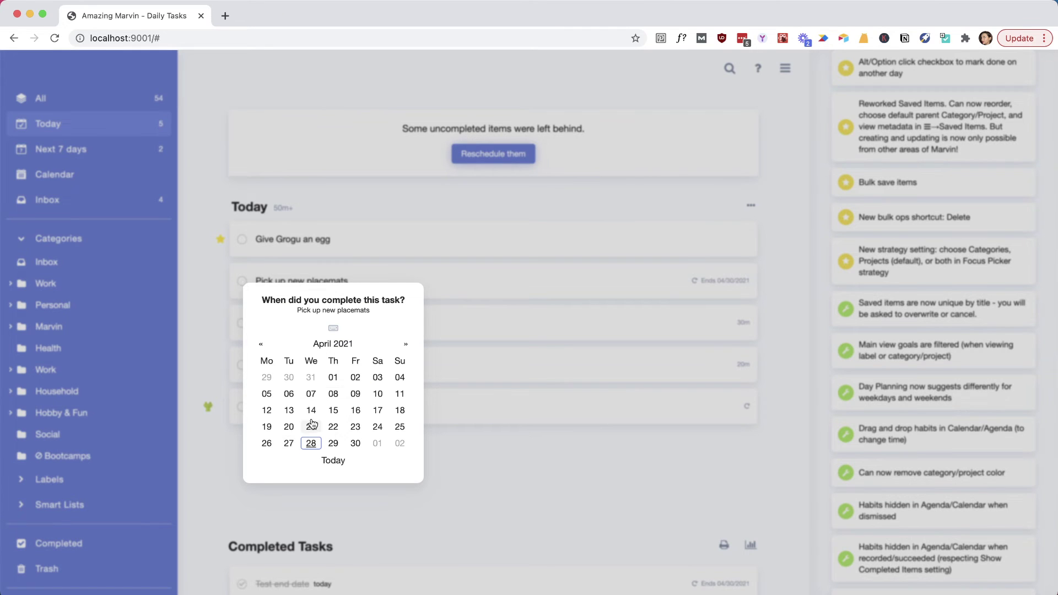
pyautogui.click(464, 462)
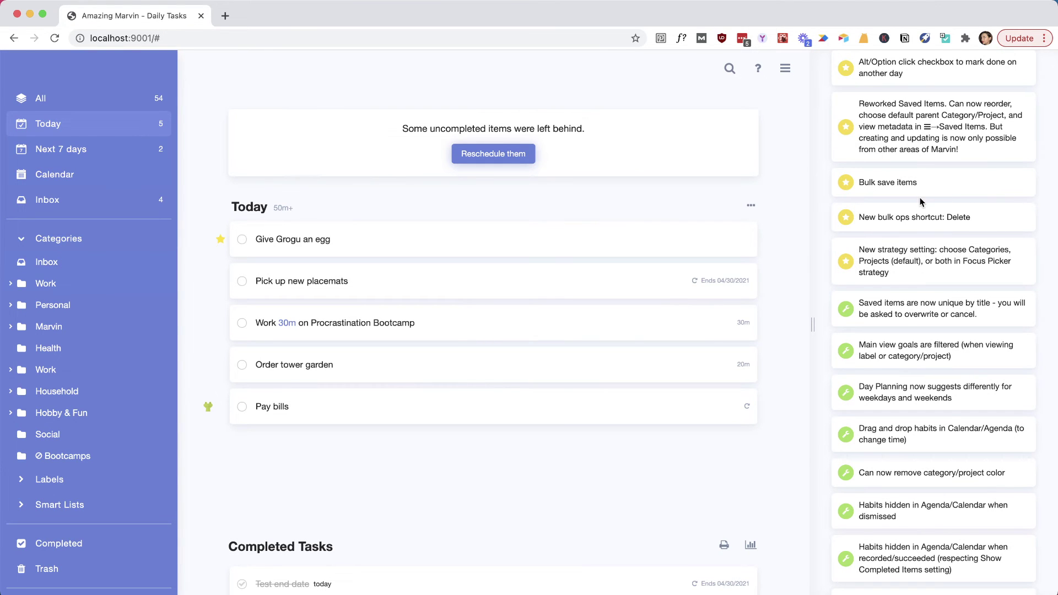
pyautogui.scroll(-2, 920, 202)
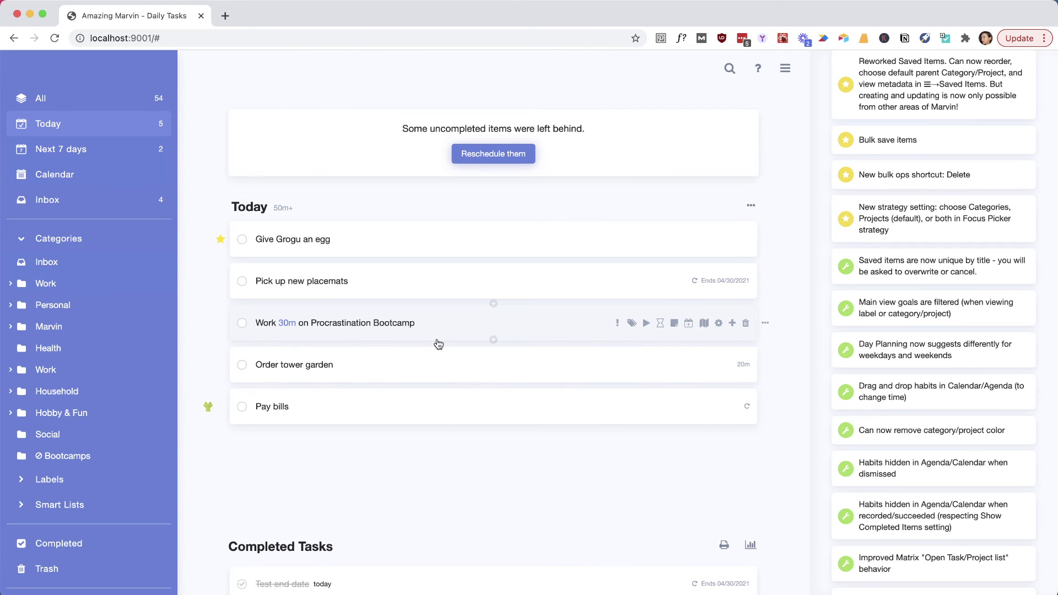
pyautogui.moveTo(808, 221)
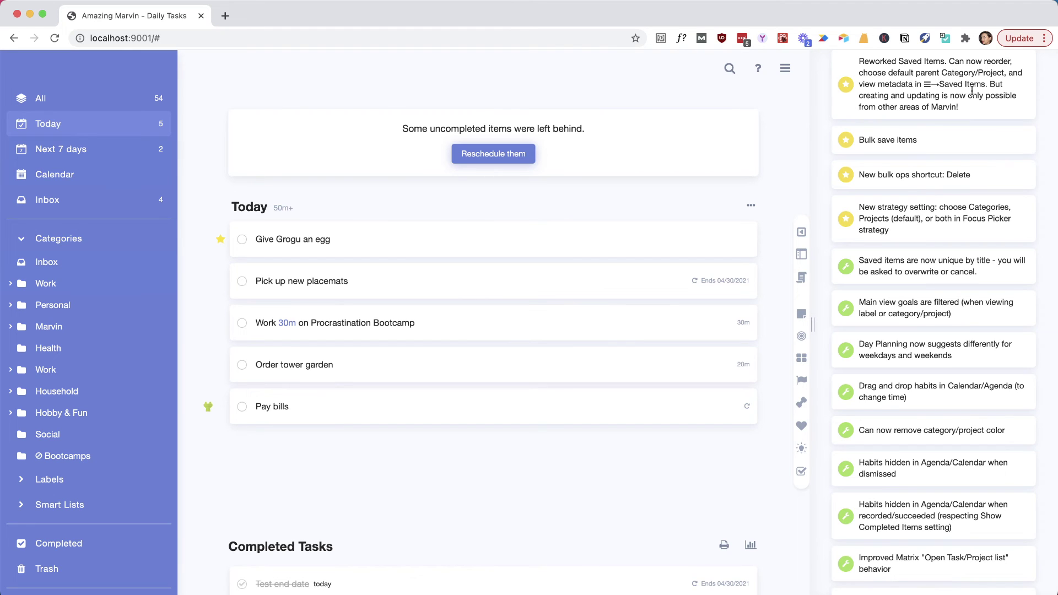
pyautogui.scroll(-2, 971, 91)
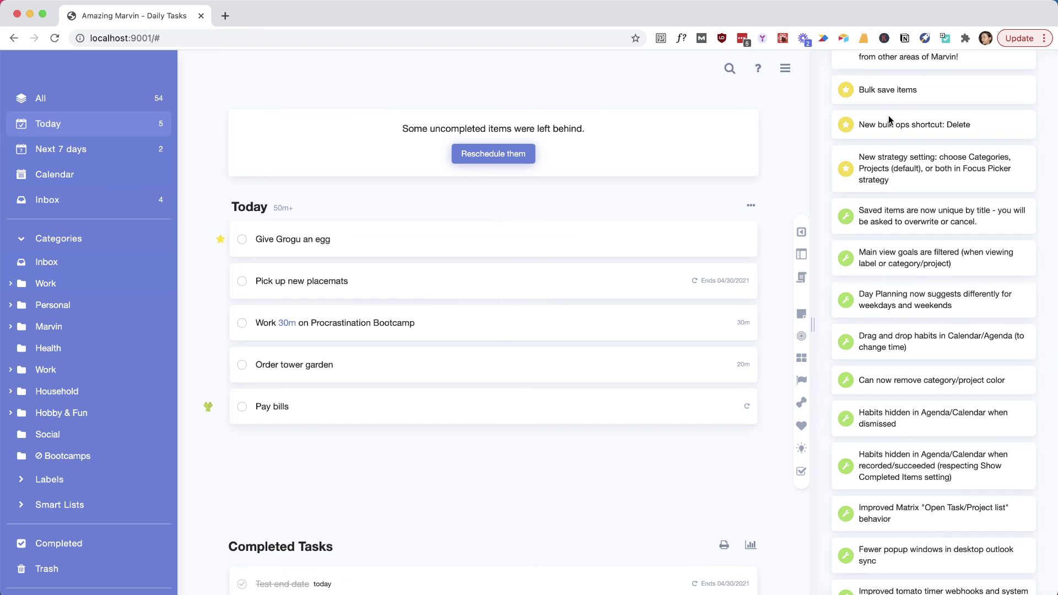
pyautogui.click(421, 372)
pyautogui.keyDown('shift'); pyautogui.click(413, 407); pyautogui.keyUp('shift')
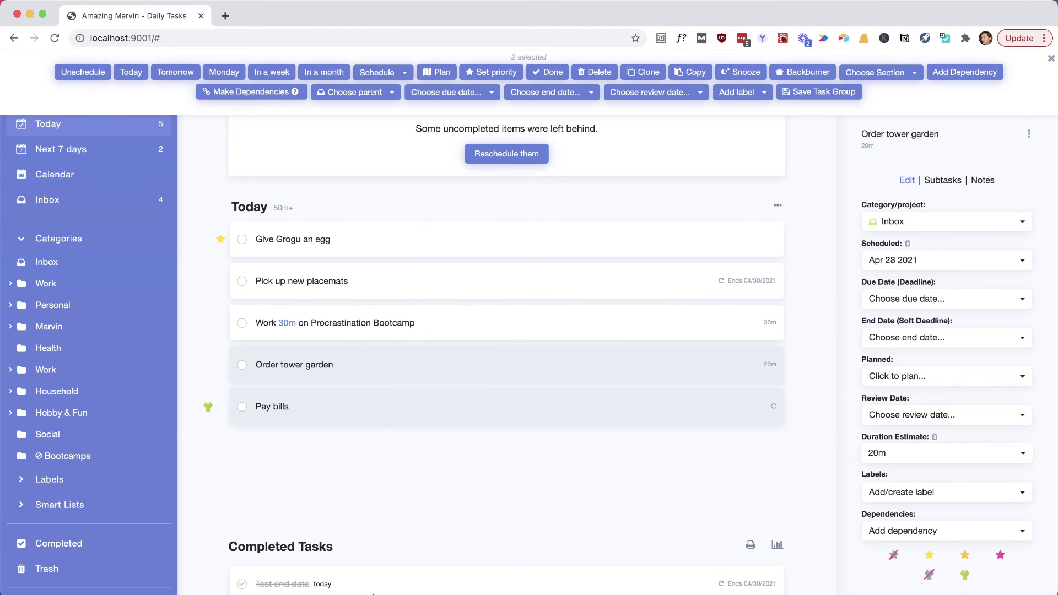
pyautogui.click(446, 489)
pyautogui.click(1042, 67)
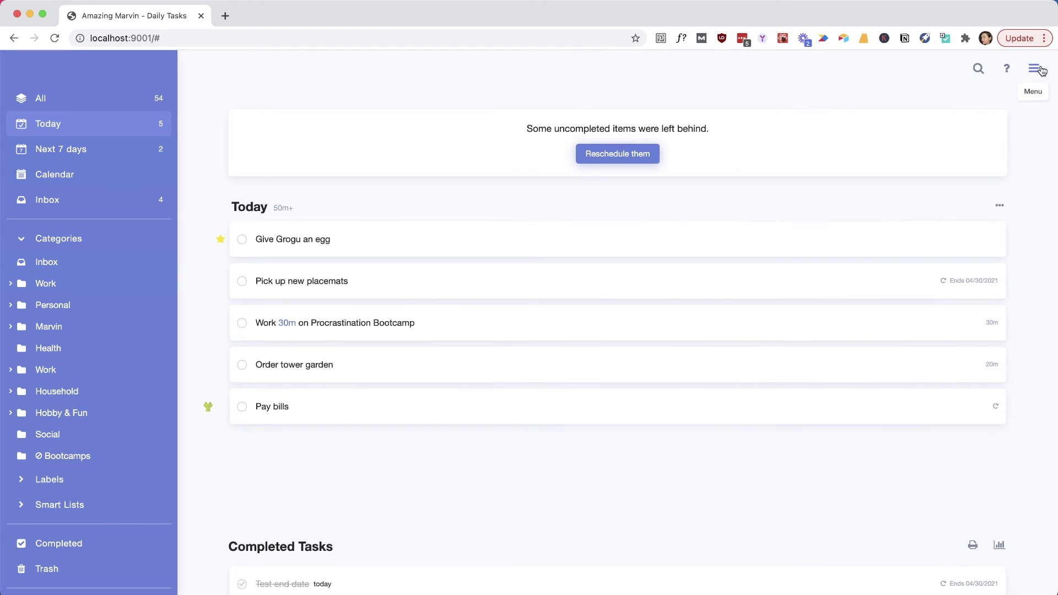
pyautogui.click(1006, 69)
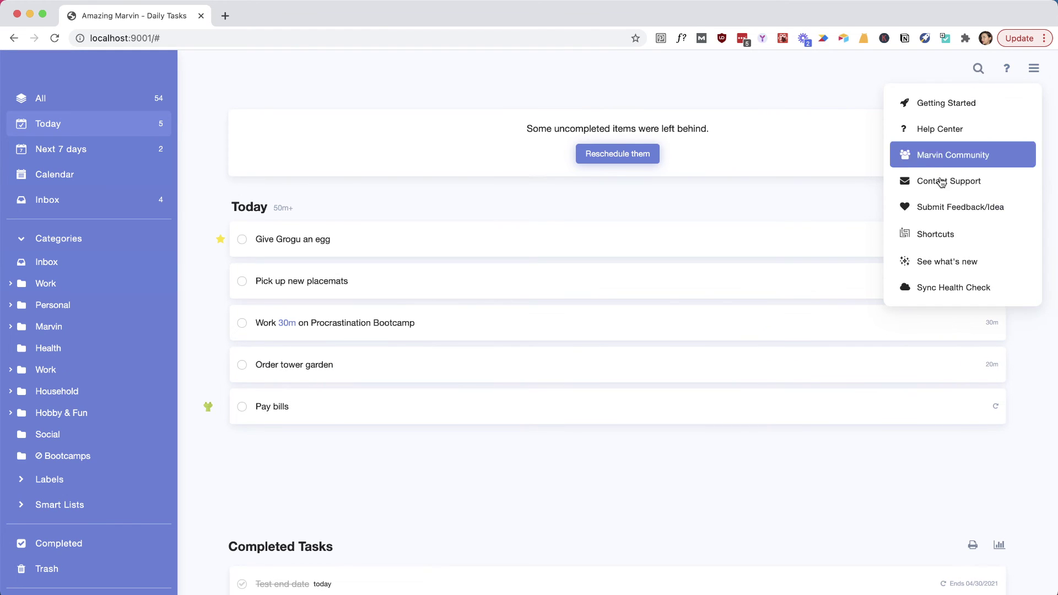
pyautogui.click(938, 260)
pyautogui.scroll(-10, 937, 257)
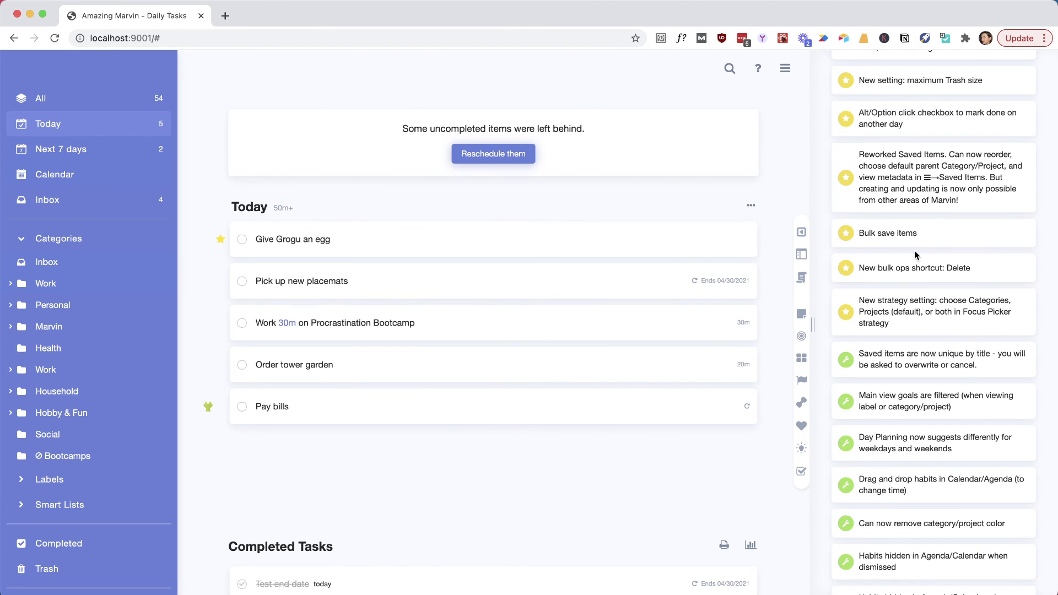
pyautogui.scroll(-3, 915, 252)
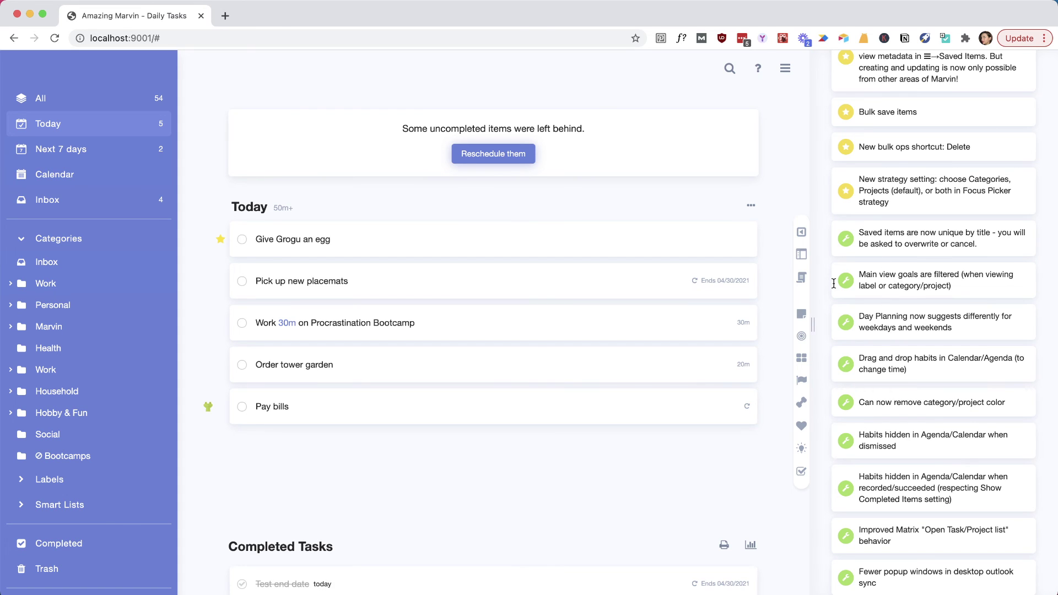
# Open the Health category and scroll through its seven tasks
pyautogui.click(49, 348)
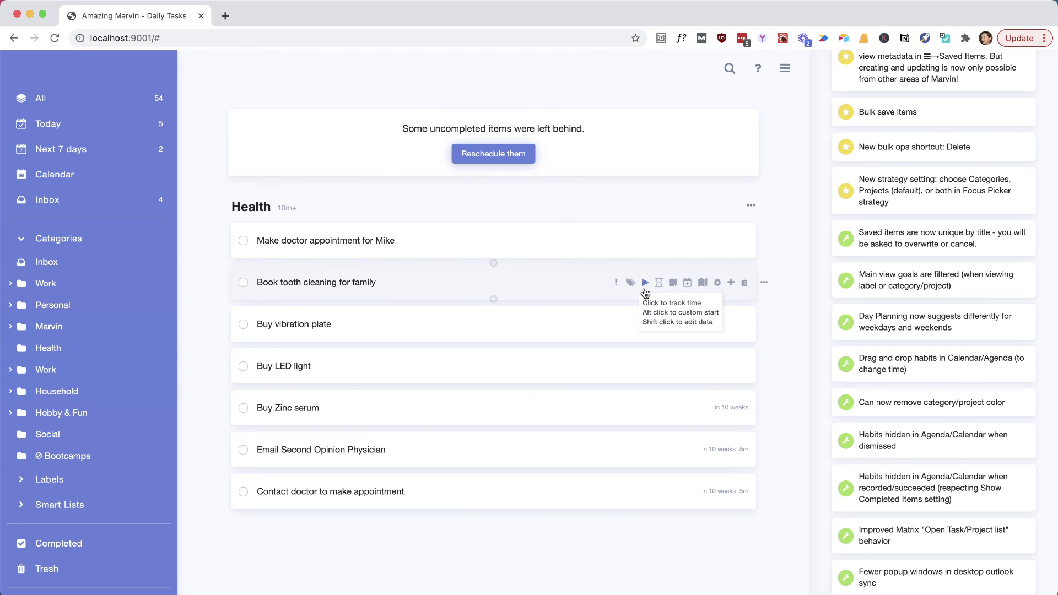
pyautogui.scroll(-5, 897, 314)
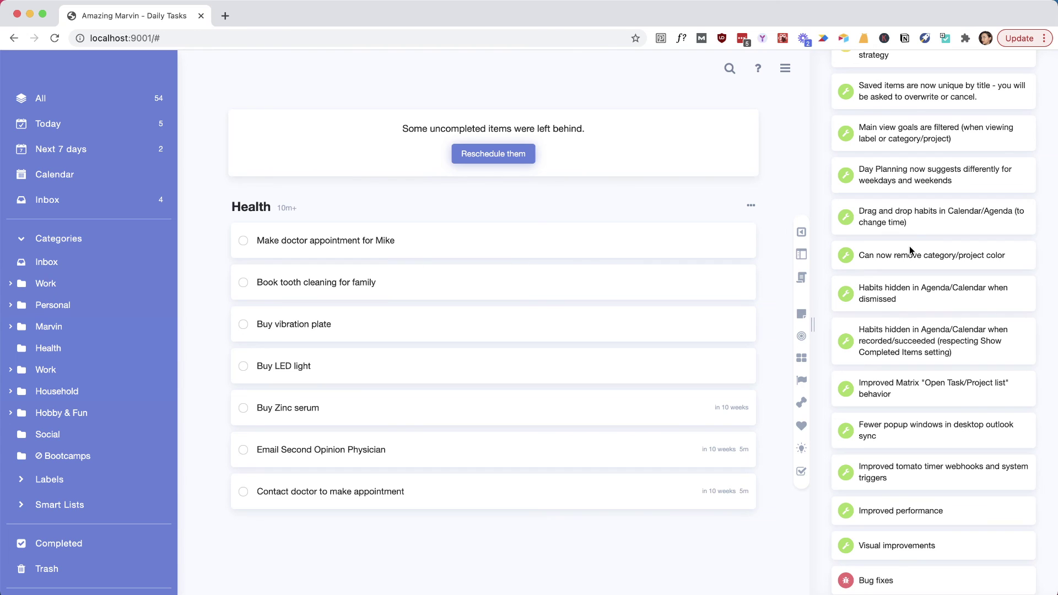
pyautogui.scroll(-1, 910, 246)
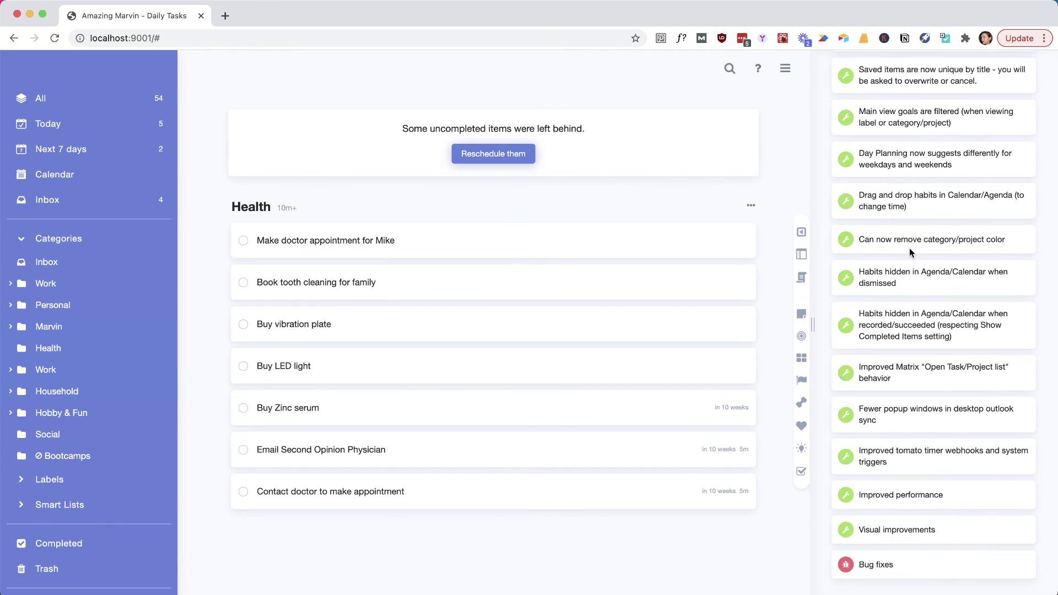
pyautogui.scroll(-4, 909, 248)
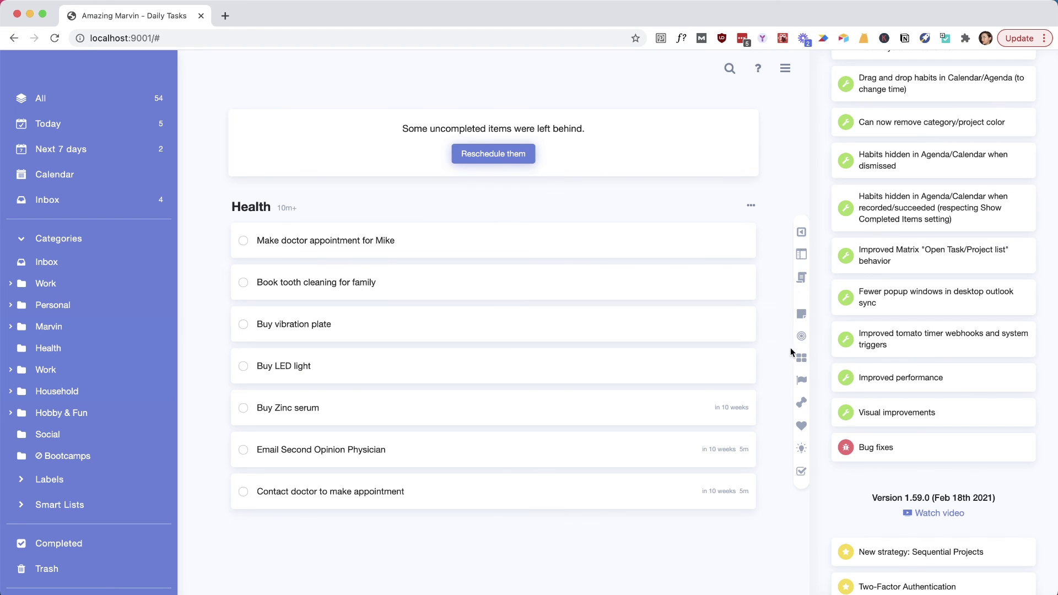
# Switch to the Eisenhower priority matrix and jump to the Important quadrant
pyautogui.click(801, 358)
pyautogui.click(620, 248)
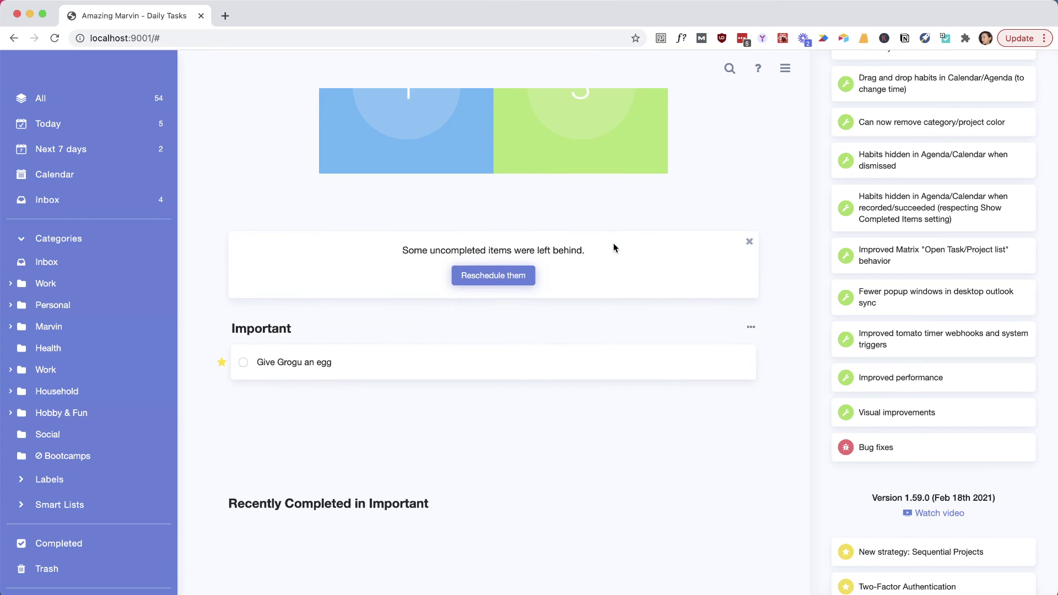
pyautogui.scroll(6, 460, 375)
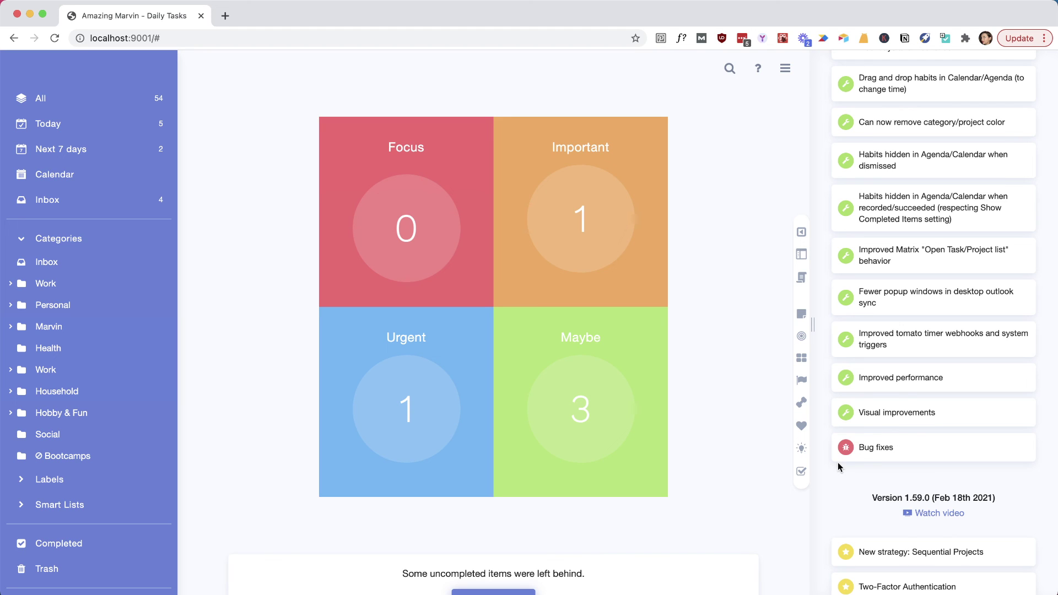
pyautogui.scroll(15, 838, 462)
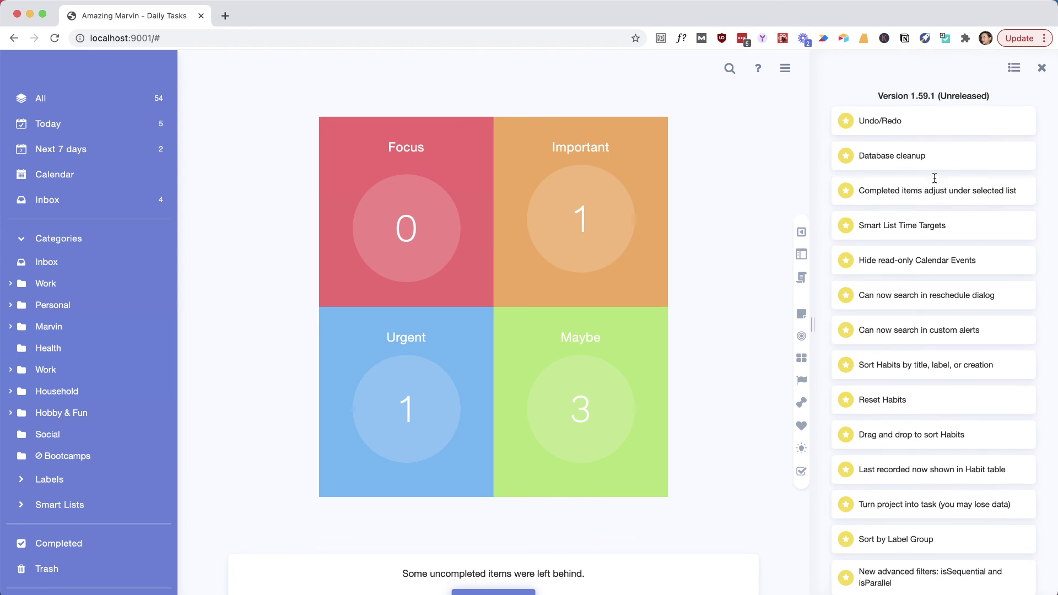